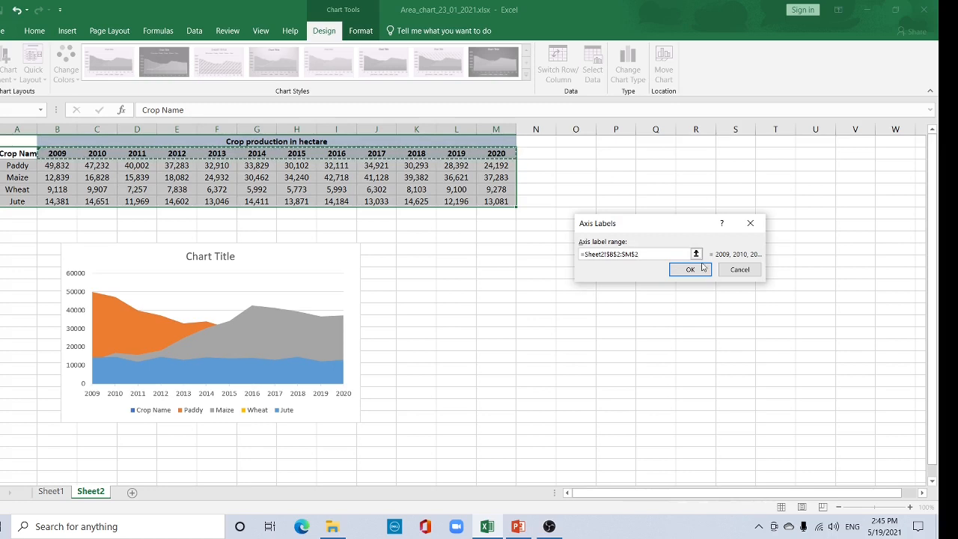
# - Use Sheet2!$B$2:$M$2 as the area chart's horizontal axis labels and apply the data source changes
pyautogui.click(690, 270)
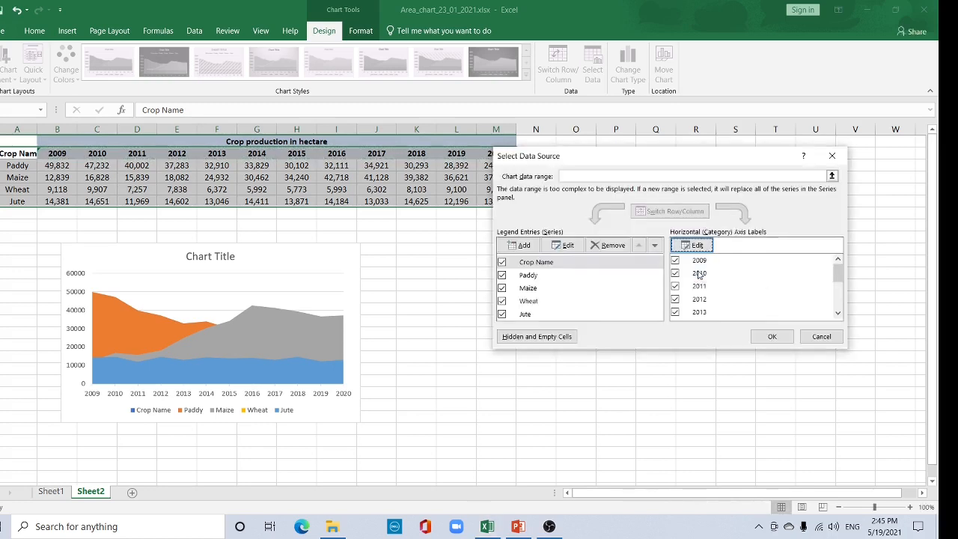
pyautogui.click(771, 336)
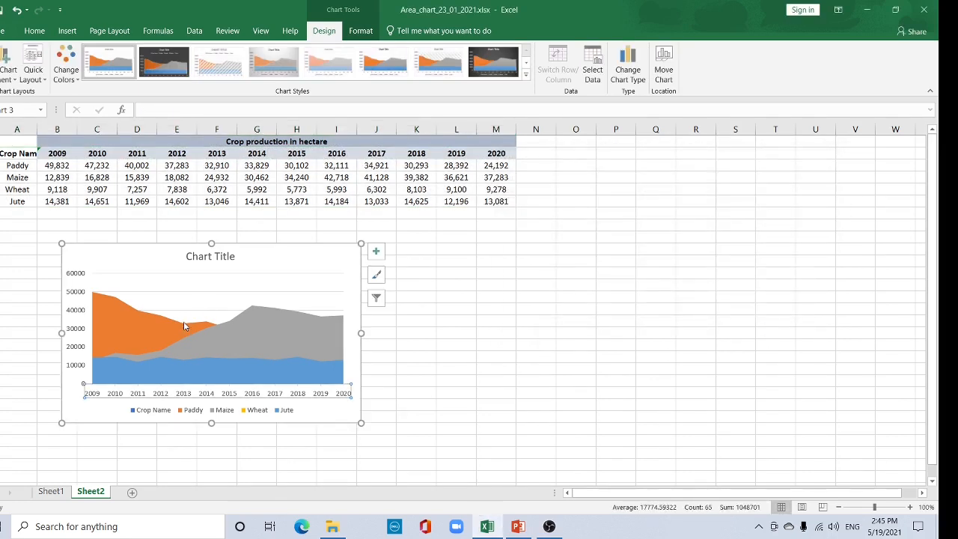
# - Examine which data rows the chart's Jute, Maize and Paddy areas refer to
pyautogui.click(187, 364)
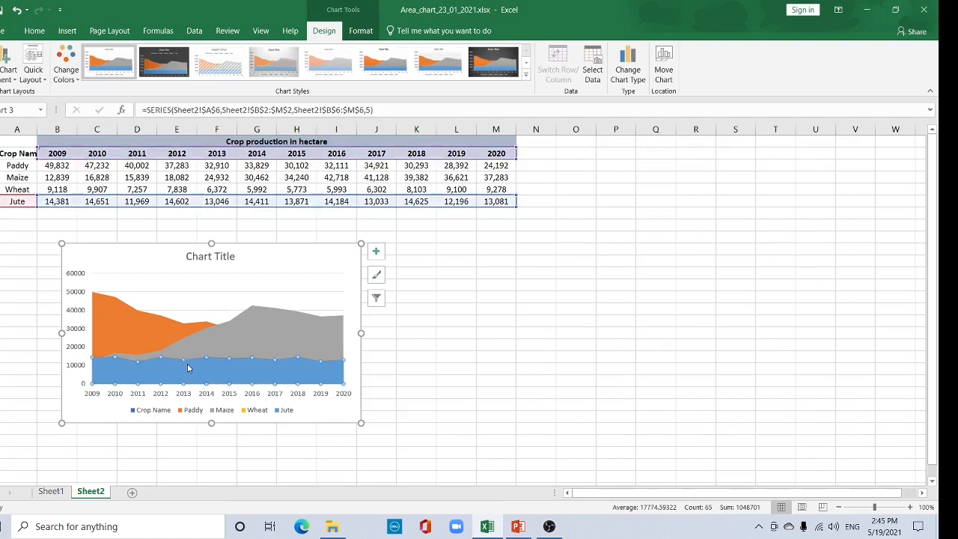
pyautogui.click(225, 348)
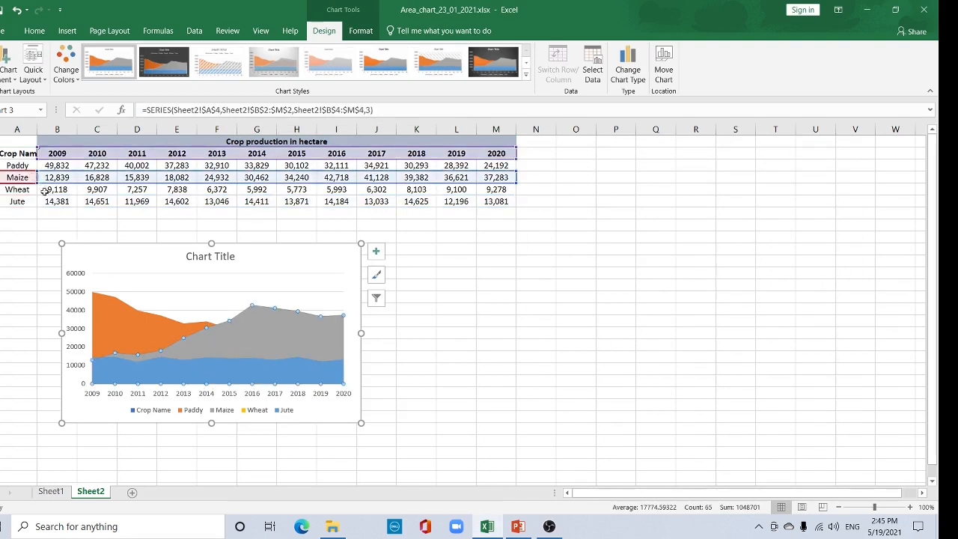
pyautogui.click(130, 322)
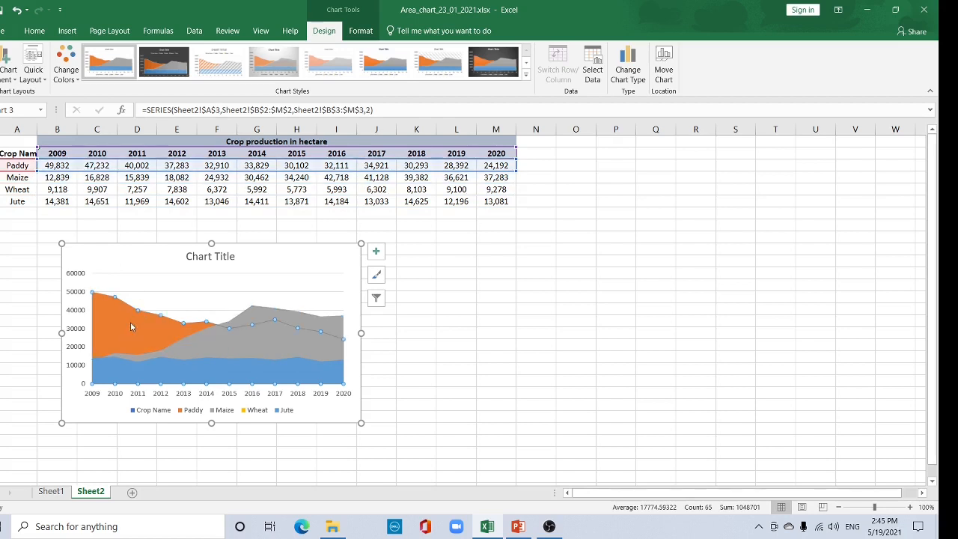
pyautogui.click(21, 190)
pyautogui.click(7, 167)
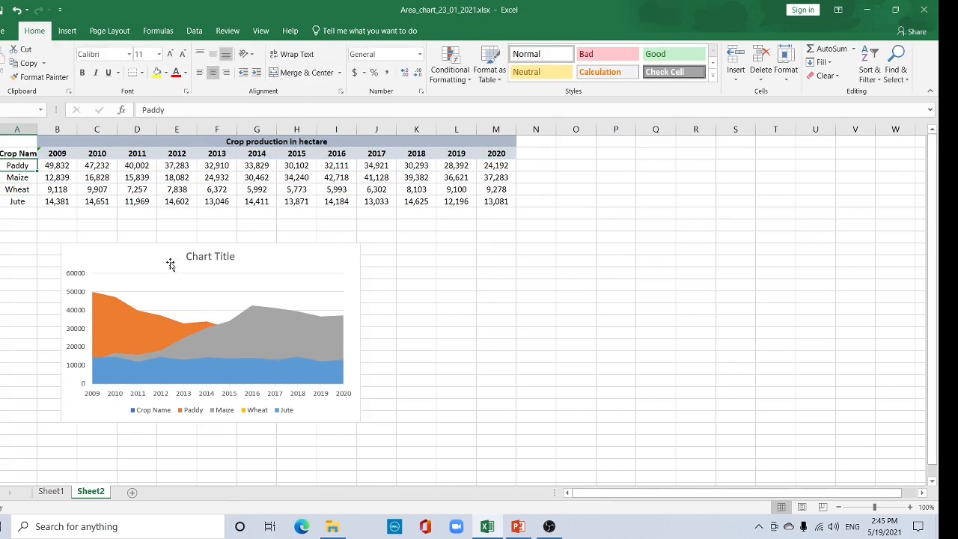
pyautogui.click(133, 245)
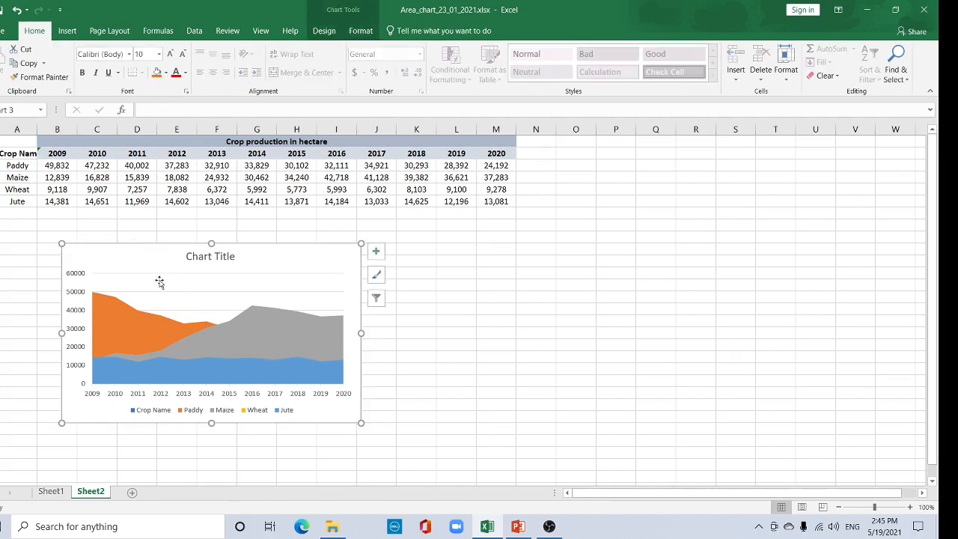
# - Format the chart's Maize area with a solid green fill at 45% transparency
pyautogui.click(215, 338)
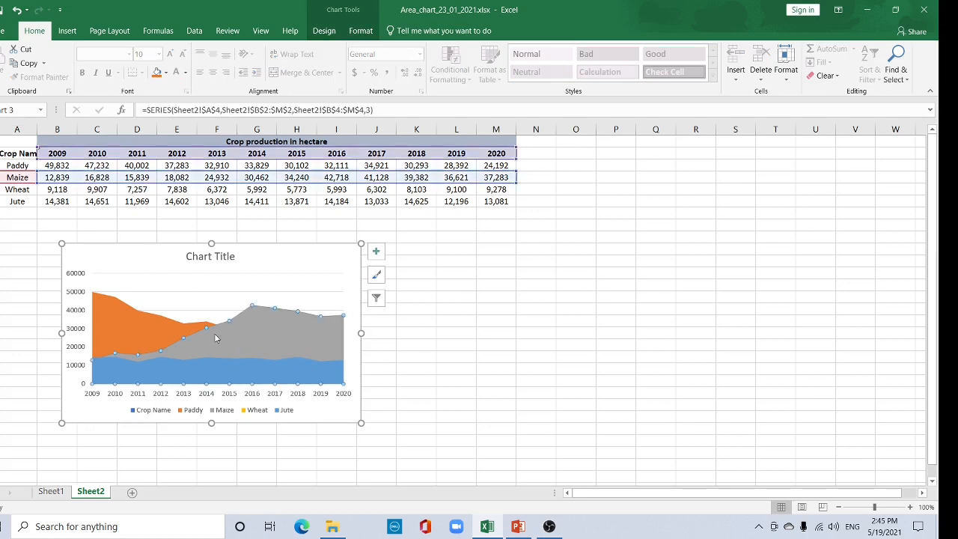
pyautogui.rightClick(215, 338)
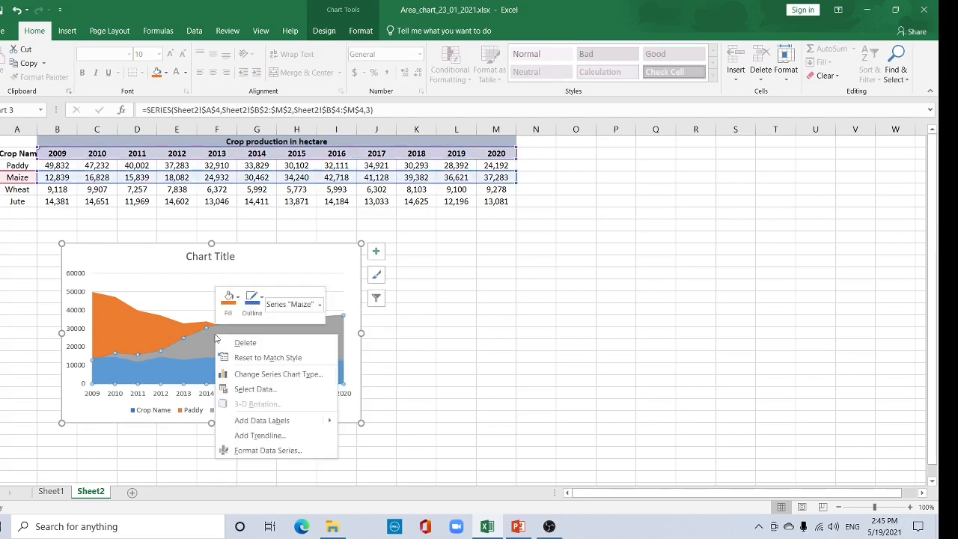
pyautogui.click(268, 451)
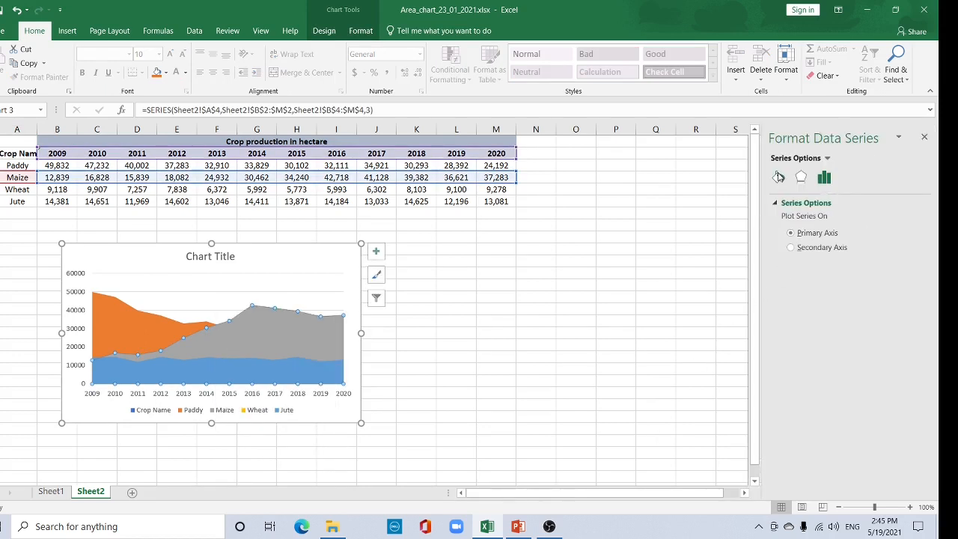
pyautogui.click(779, 177)
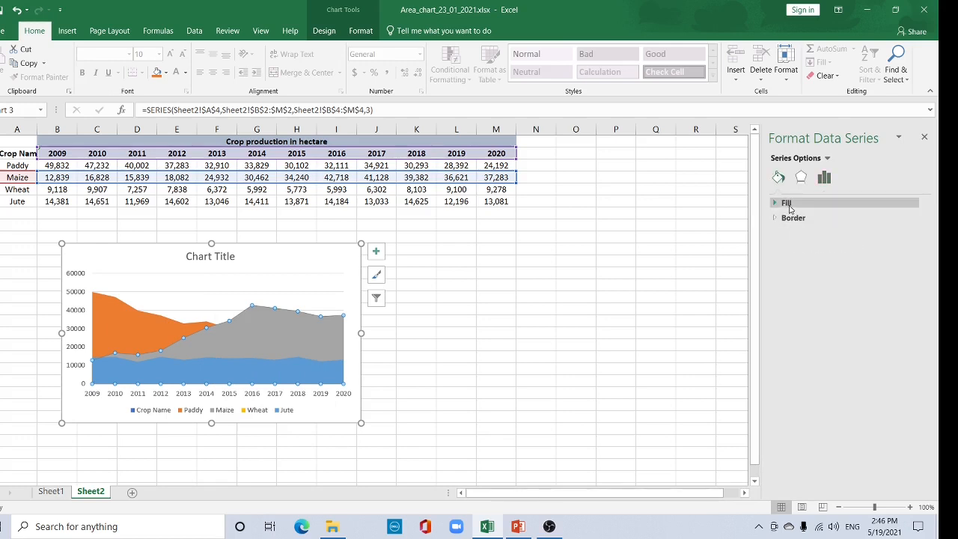
pyautogui.click(787, 205)
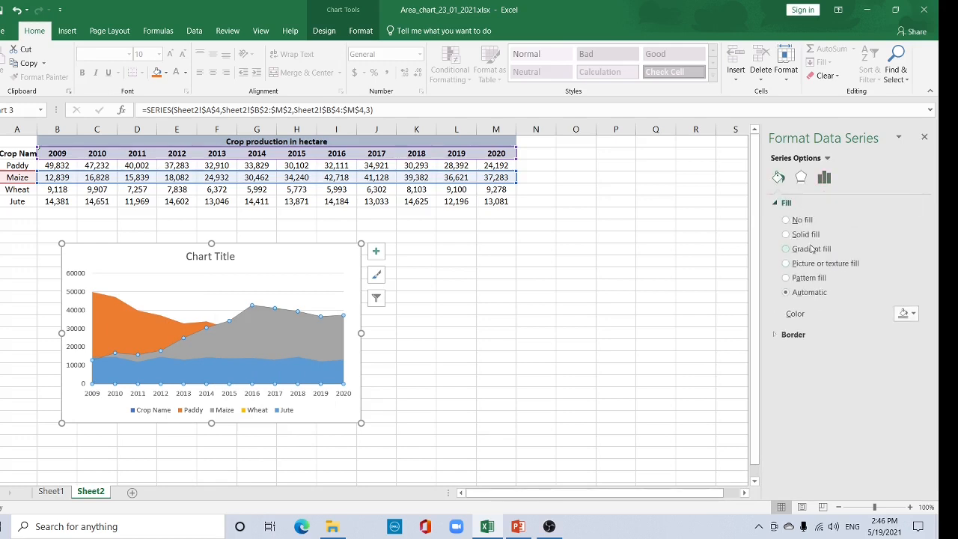
pyautogui.click(785, 234)
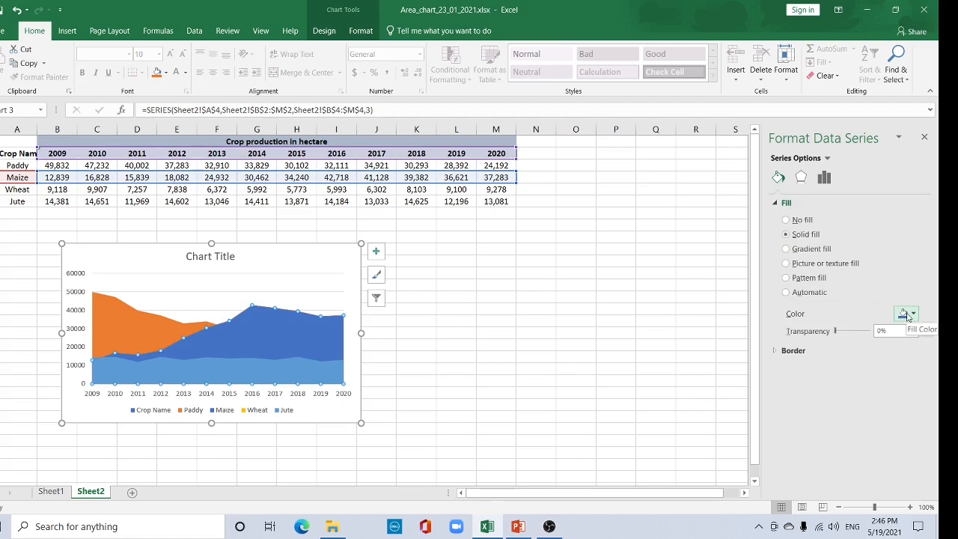
pyautogui.click(908, 314)
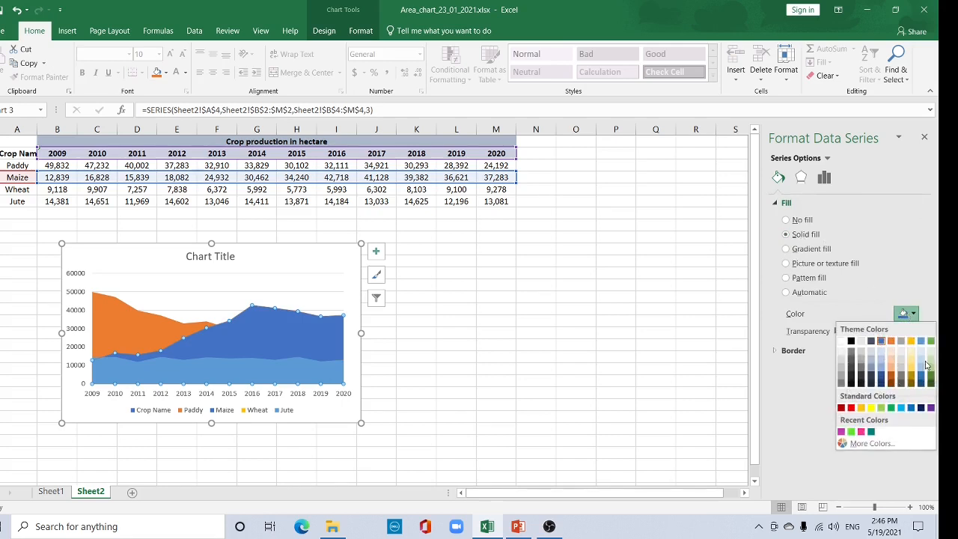
pyautogui.click(927, 362)
pyautogui.moveTo(834, 332); pyautogui.dragTo(850, 336)
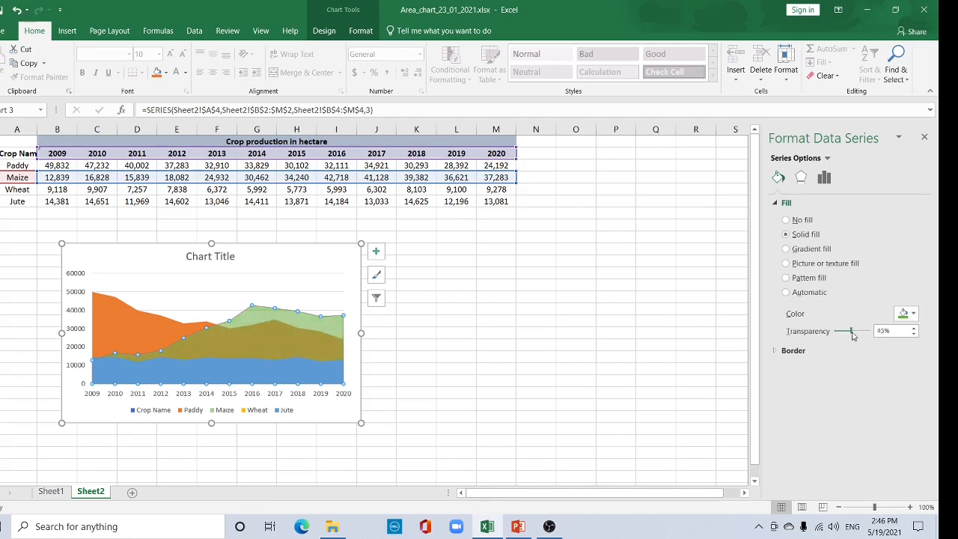
pyautogui.click(426, 361)
# - Format the chart's Jute area with a partly transparent solid orange fill
pyautogui.click(286, 344)
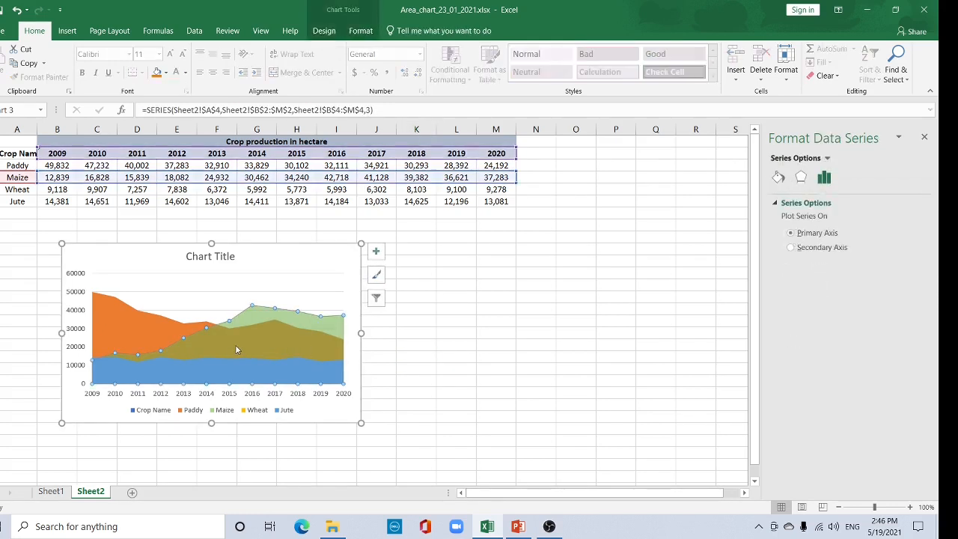
pyautogui.click(247, 368)
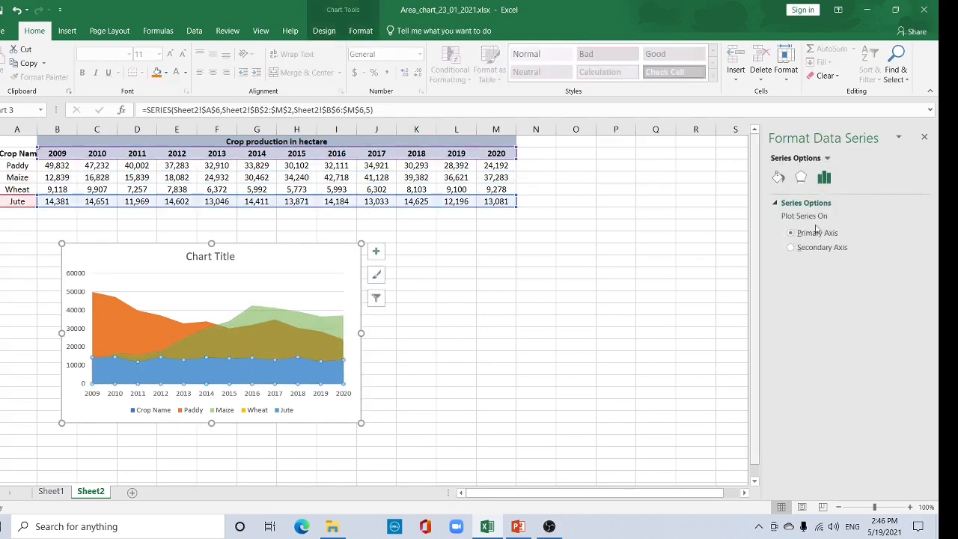
pyautogui.click(777, 178)
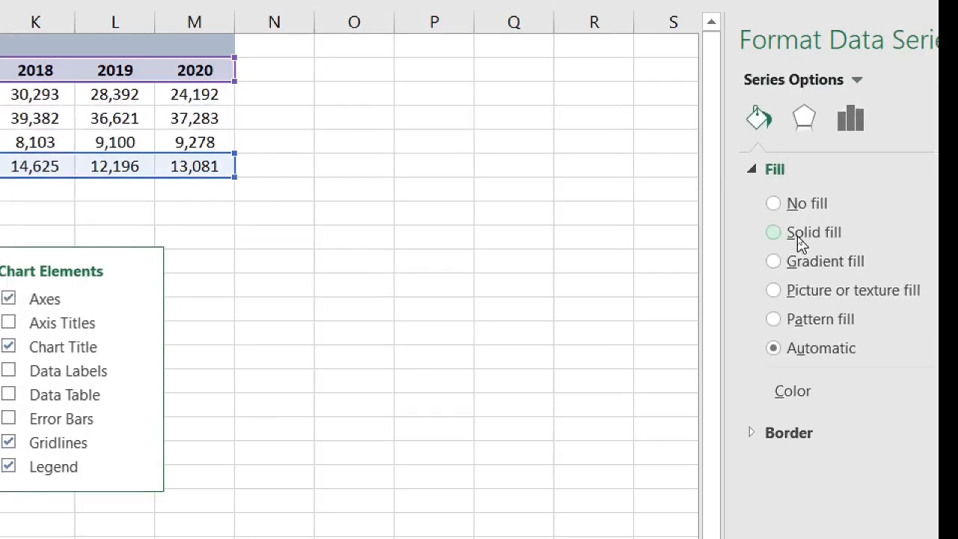
pyautogui.click(798, 236)
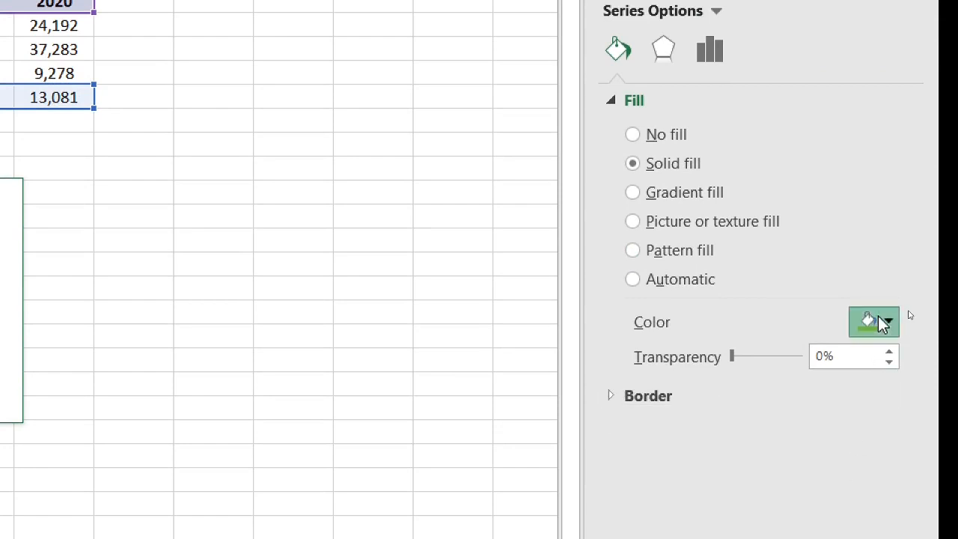
pyautogui.click(873, 322)
pyautogui.click(846, 378)
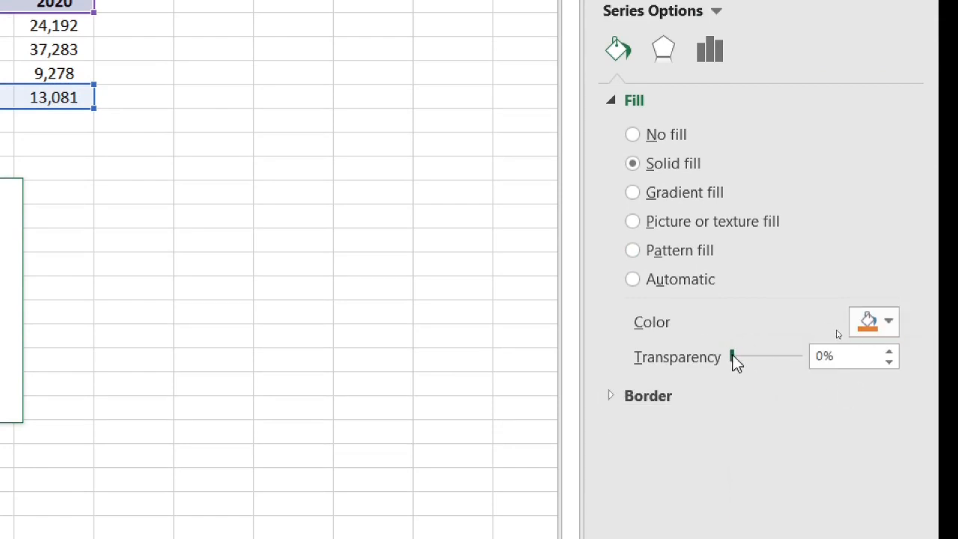
pyautogui.moveTo(734, 362); pyautogui.dragTo(765, 367)
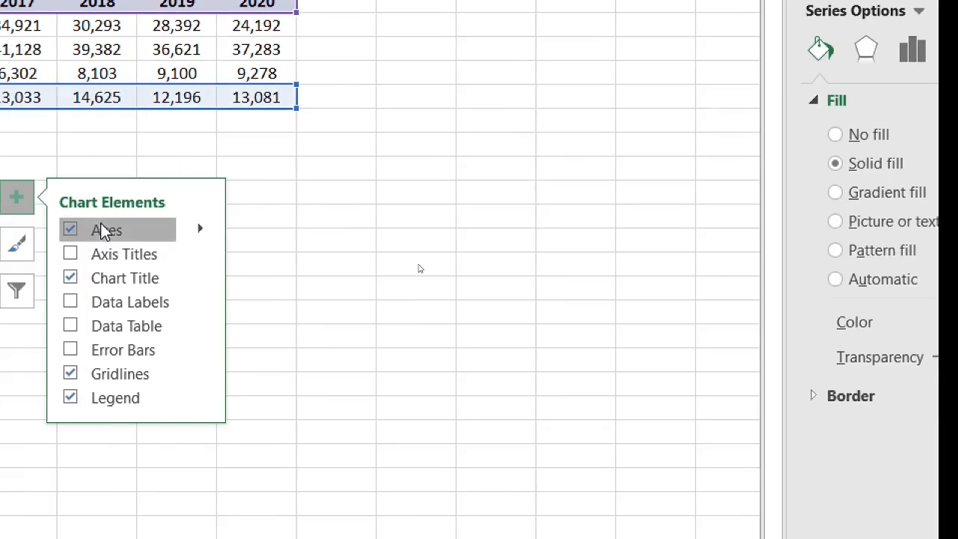
# - Hide the chart's axes and check how the overlapping Jute and Wheat areas look
pyautogui.click(102, 226)
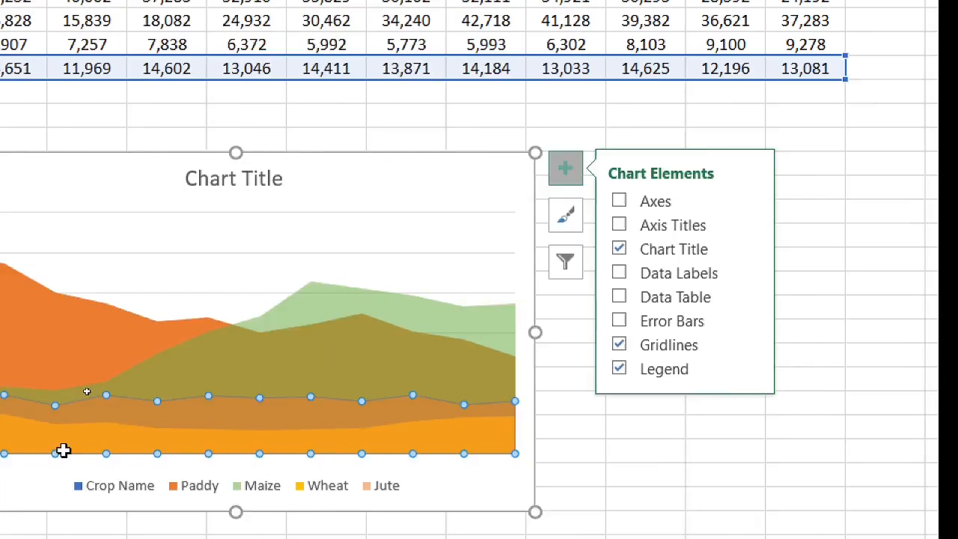
pyautogui.click(243, 212)
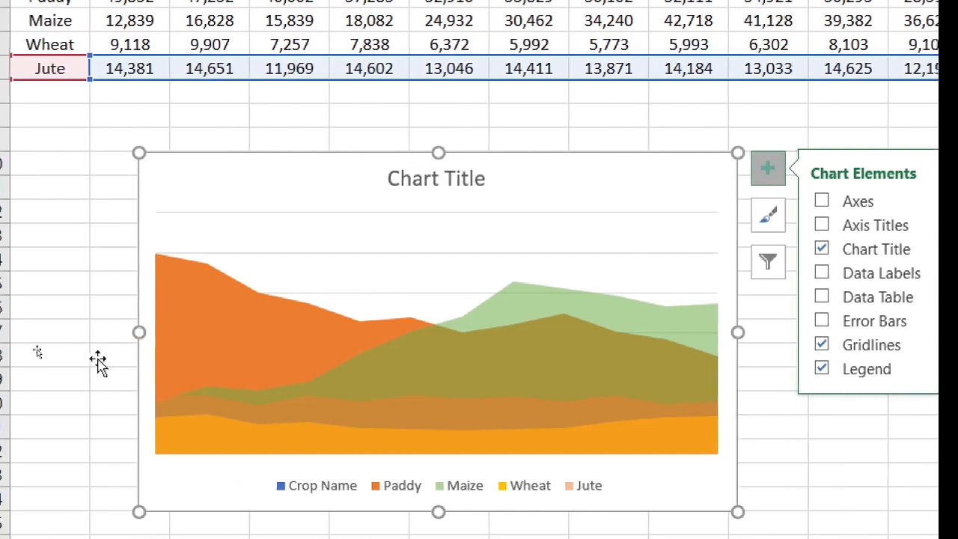
pyautogui.click(304, 437)
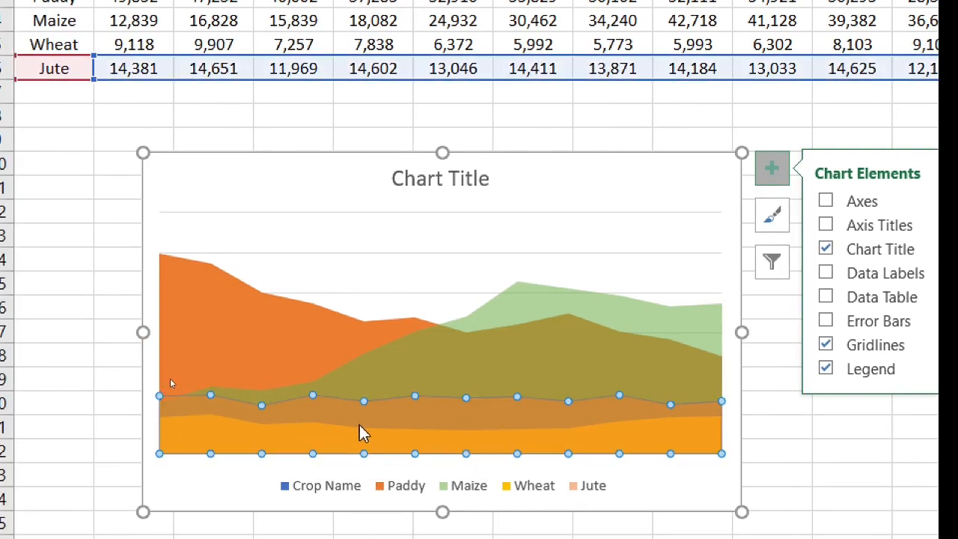
pyautogui.click(49, 395)
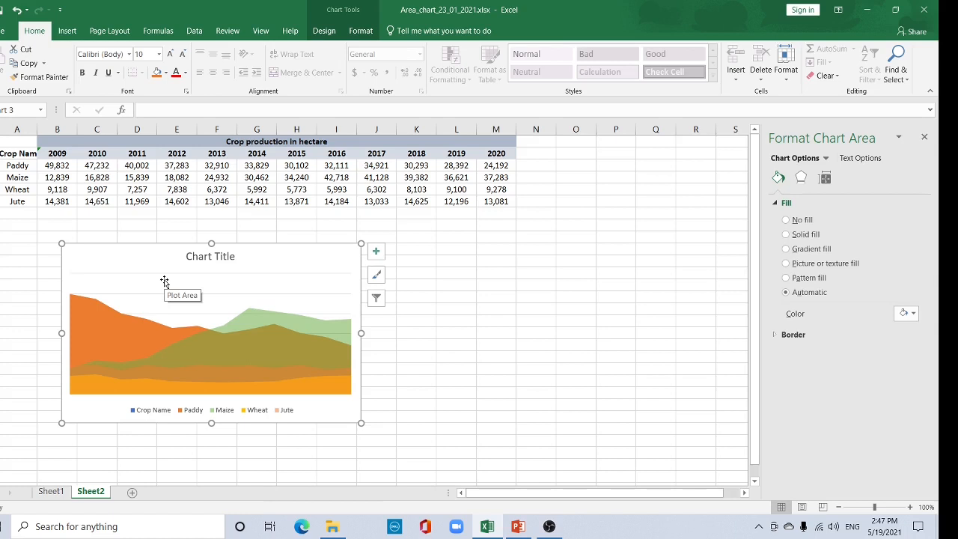
# - Delete the title placeholder from the area chart
pyautogui.click(190, 256)
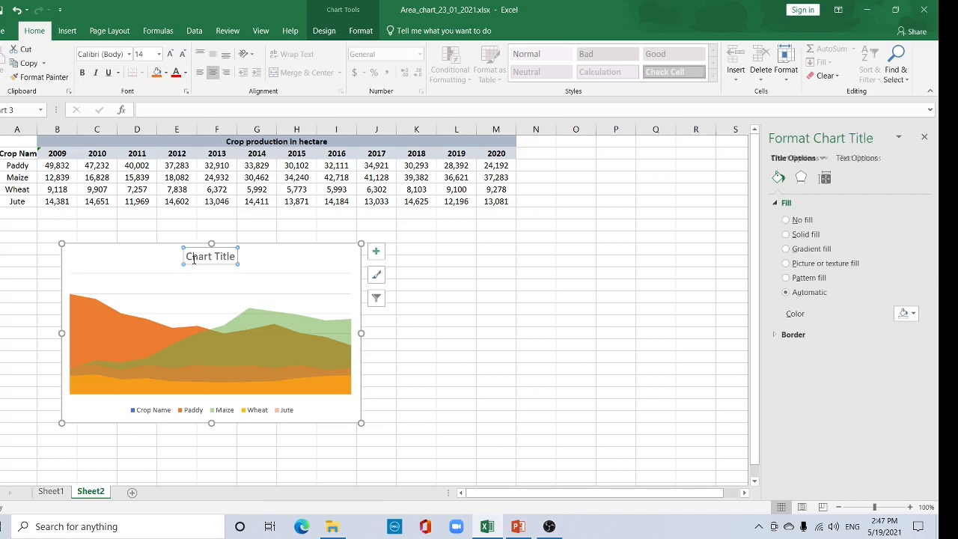
pyautogui.moveTo(187, 256); pyautogui.dragTo(223, 262)
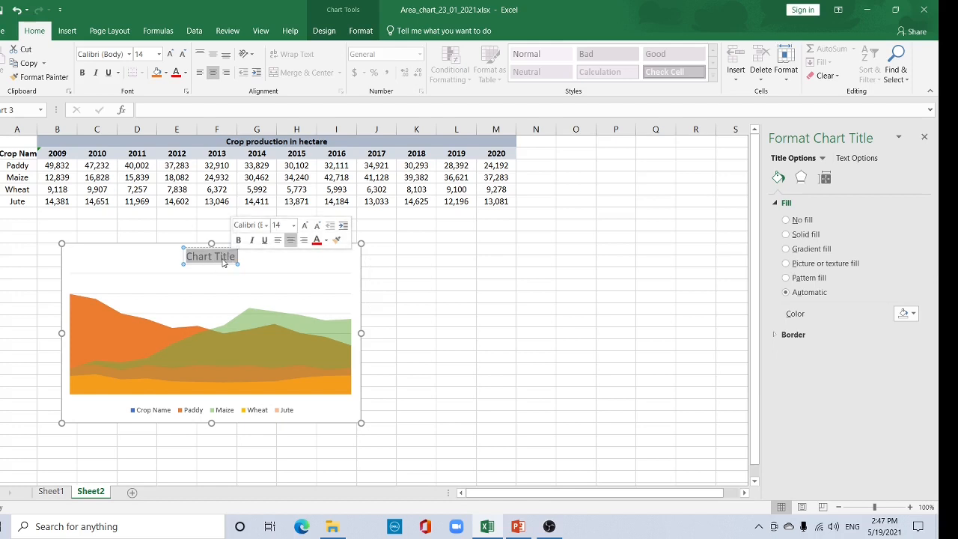
pyautogui.click(62, 256)
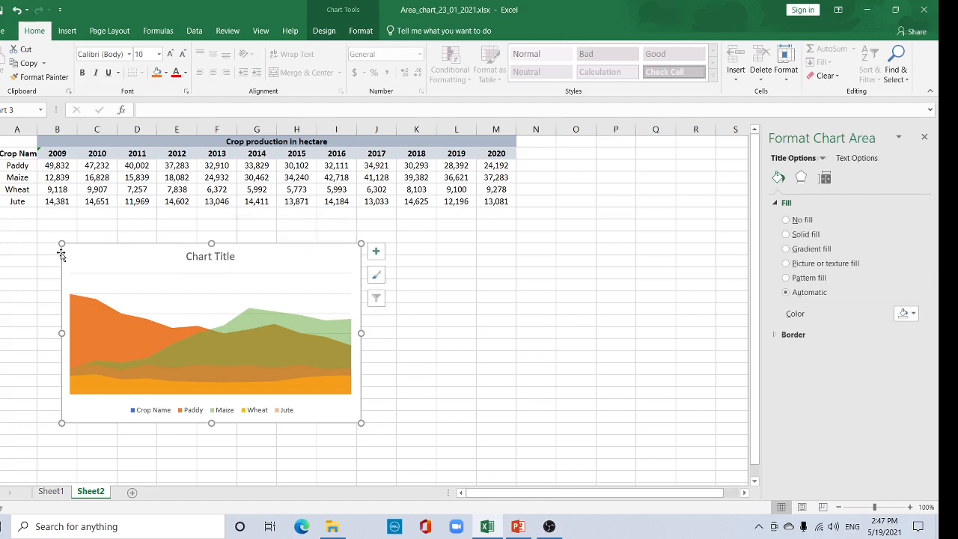
pyautogui.click(188, 257)
pyautogui.press('Delete')
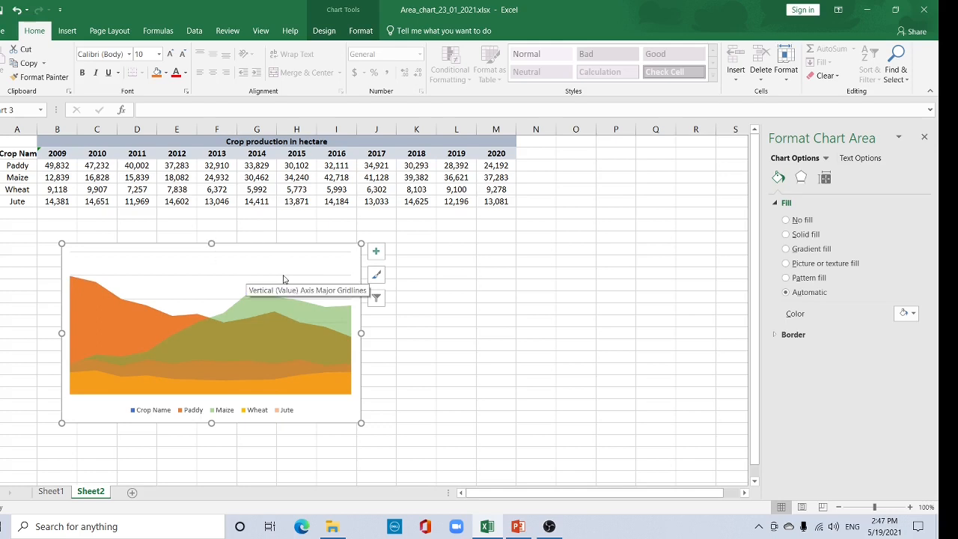
# - Show both the primary horizontal and primary vertical axes on the area chart
pyautogui.click(375, 253)
pyautogui.click(478, 267)
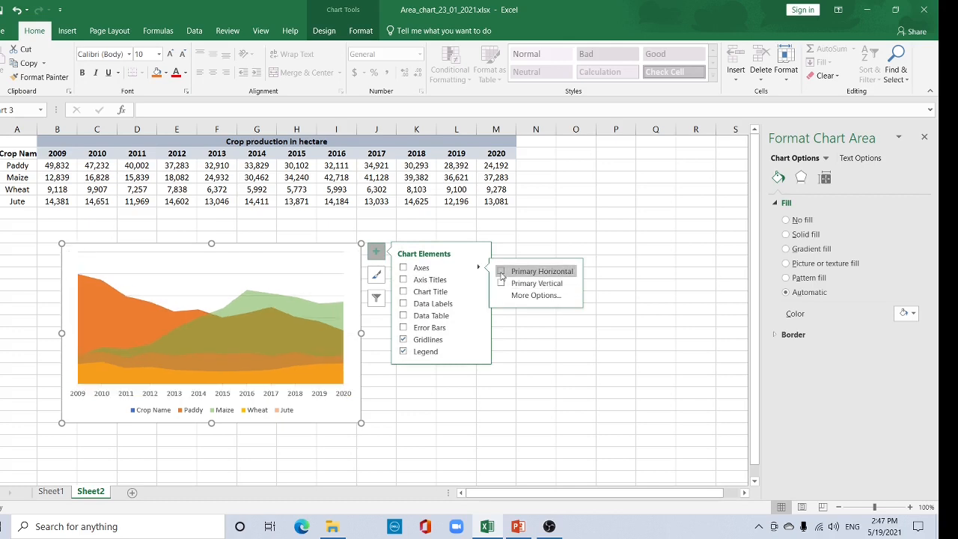
pyautogui.click(501, 272)
pyautogui.click(501, 284)
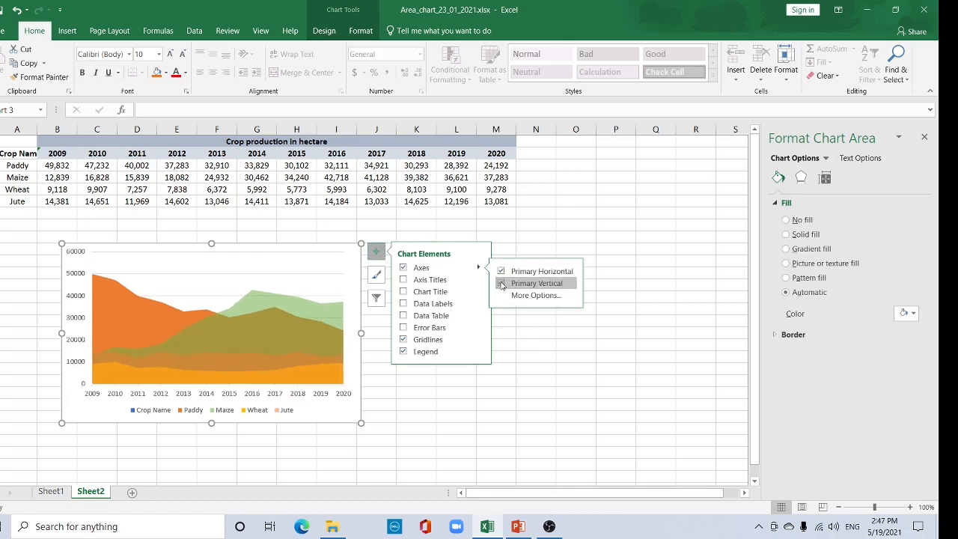
pyautogui.click(512, 334)
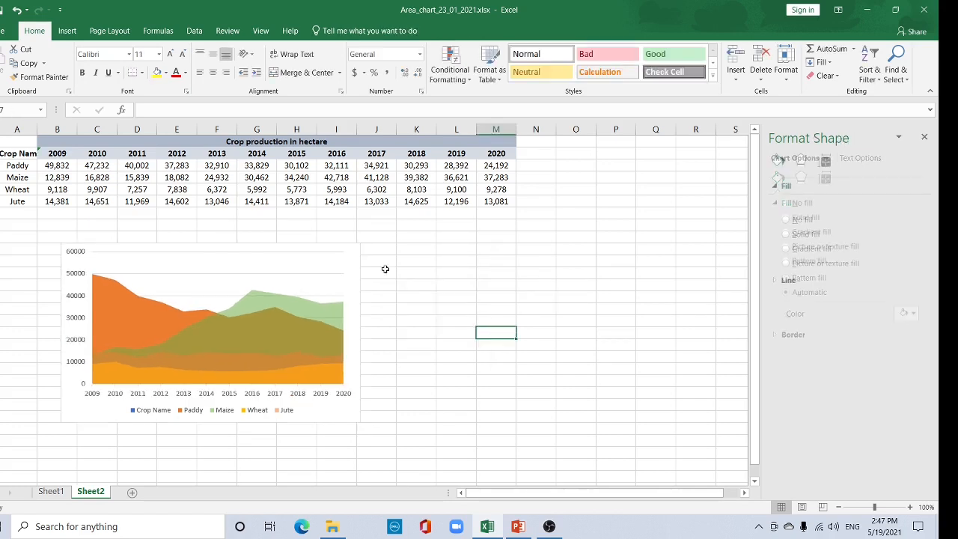
# - Copy the area chart and paste the duplicate beside the original, starting at cell K10
pyautogui.click(185, 250)
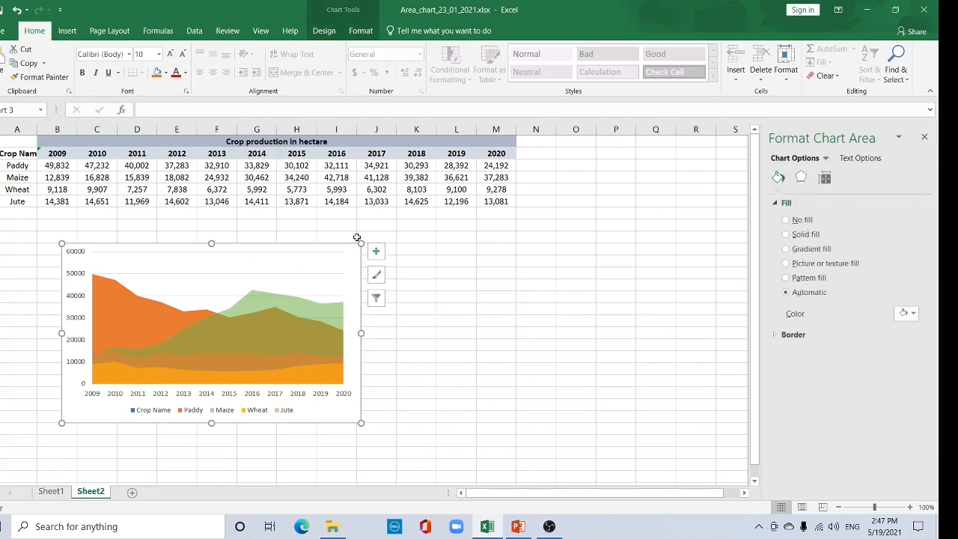
pyautogui.click(411, 247)
pyautogui.hotkey('ctrl', 'v')
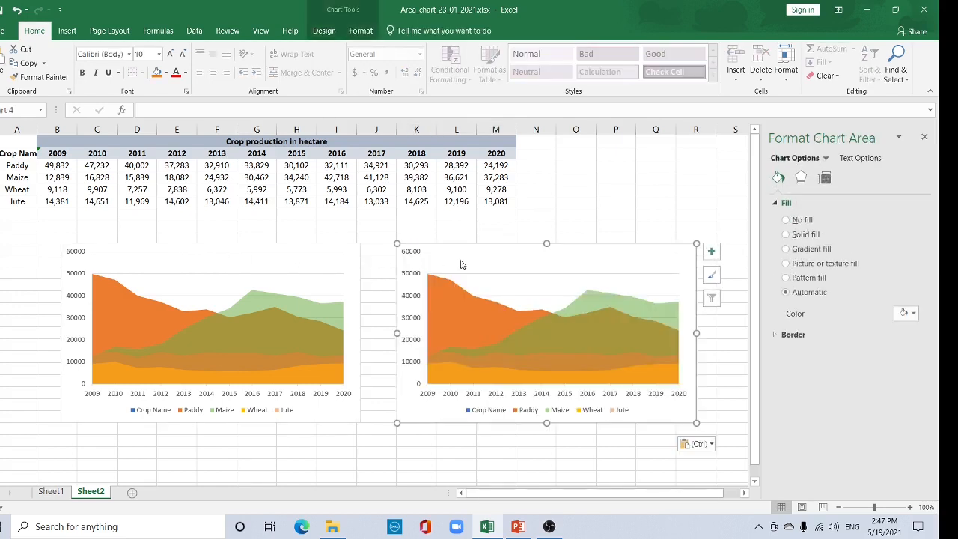
# - Change the chart type of the duplicated area chart to Stacked Area
pyautogui.click(470, 286)
pyautogui.rightClick(470, 289)
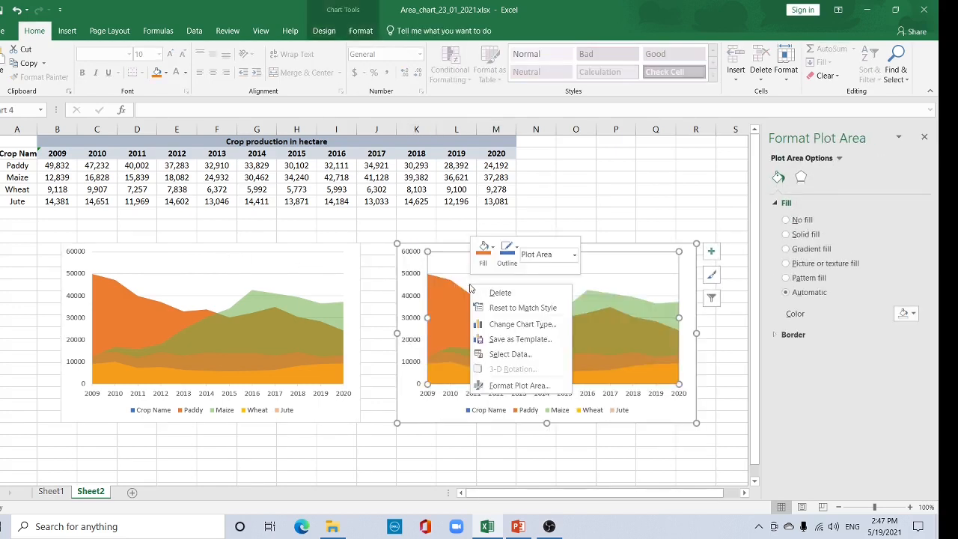
pyautogui.click(497, 324)
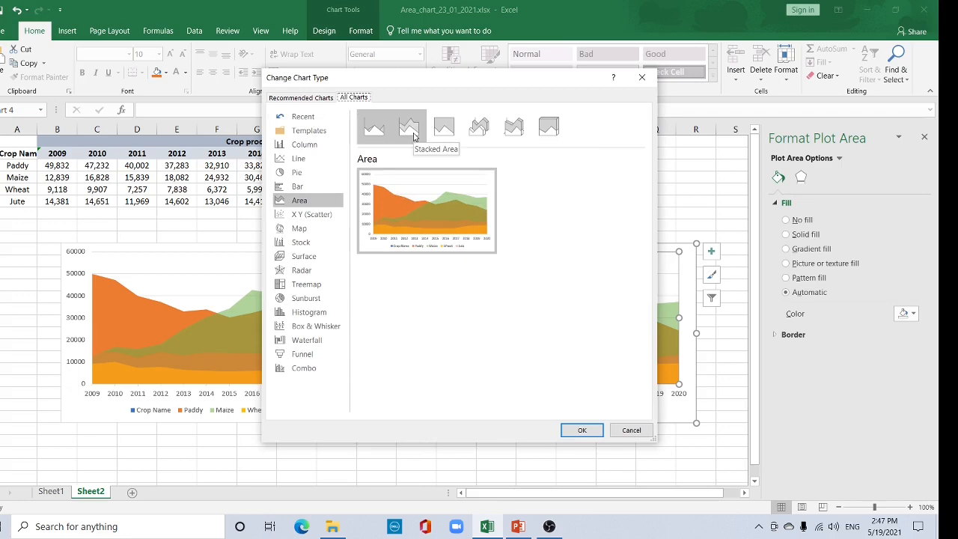
pyautogui.click(414, 136)
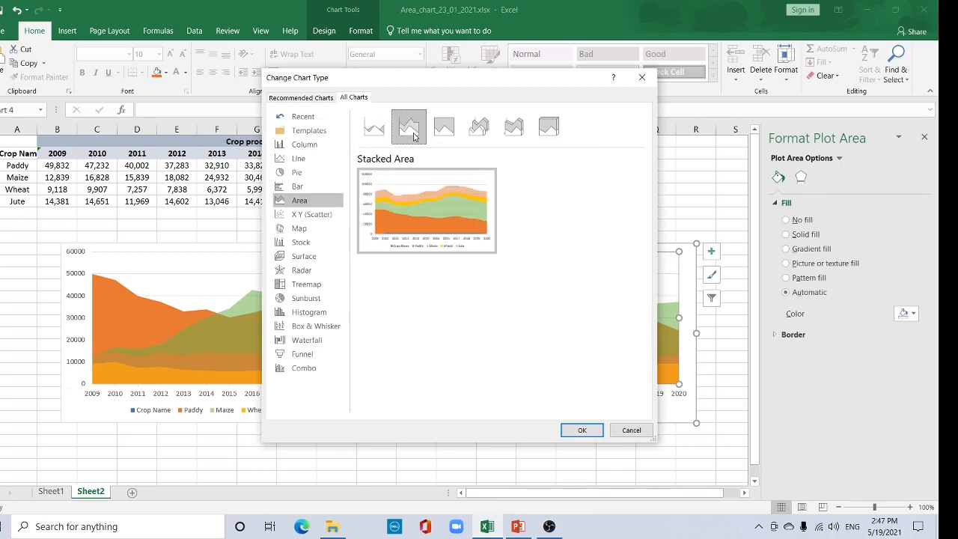
pyautogui.click(582, 430)
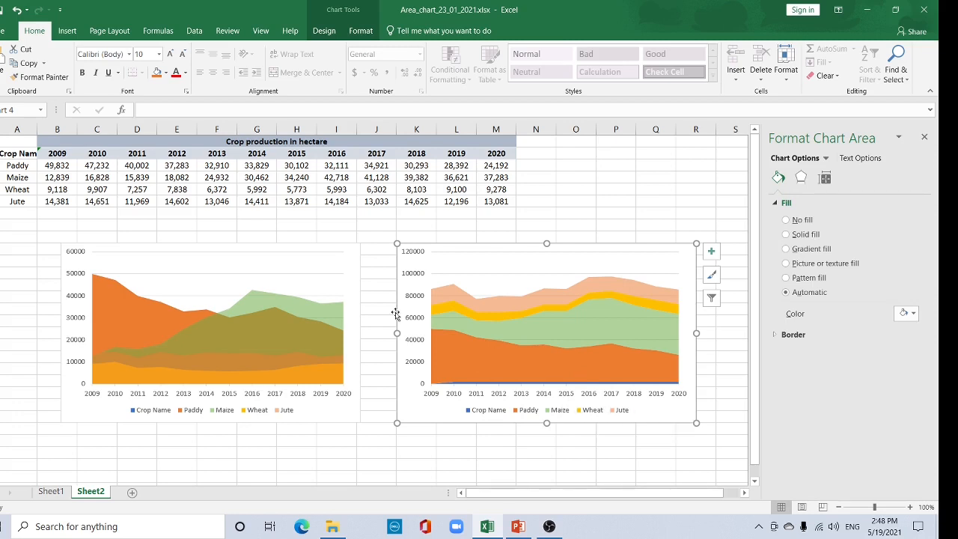
# - Clear the Crop Name header cell from the crop data table
pyautogui.click(21, 154)
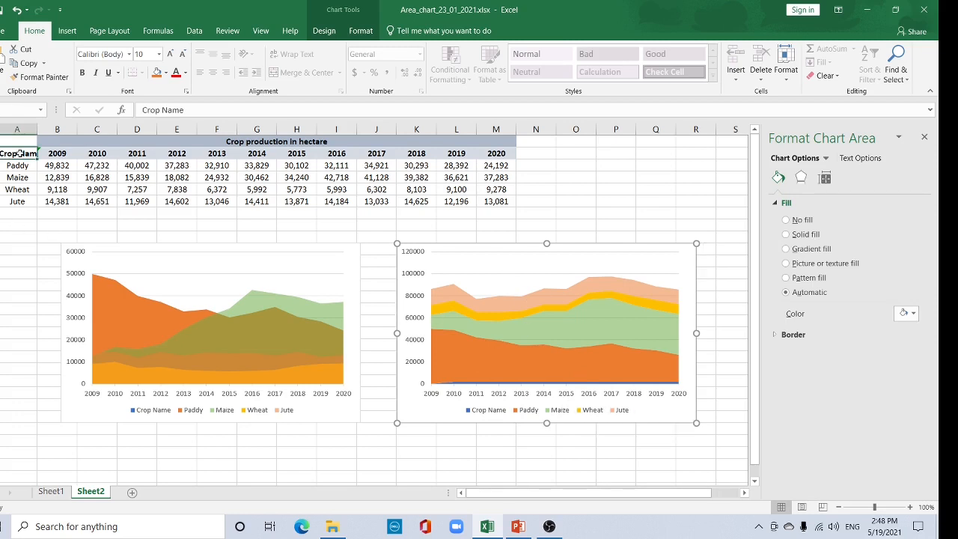
pyautogui.press('Delete')
pyautogui.click(137, 452)
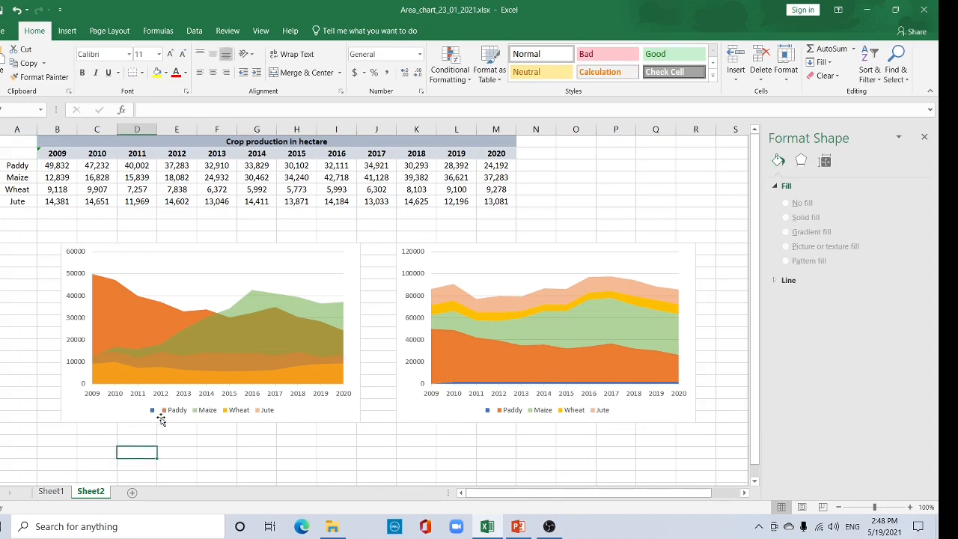
# - Exclude the blank series from the stacked area chart's data source
pyautogui.rightClick(414, 317)
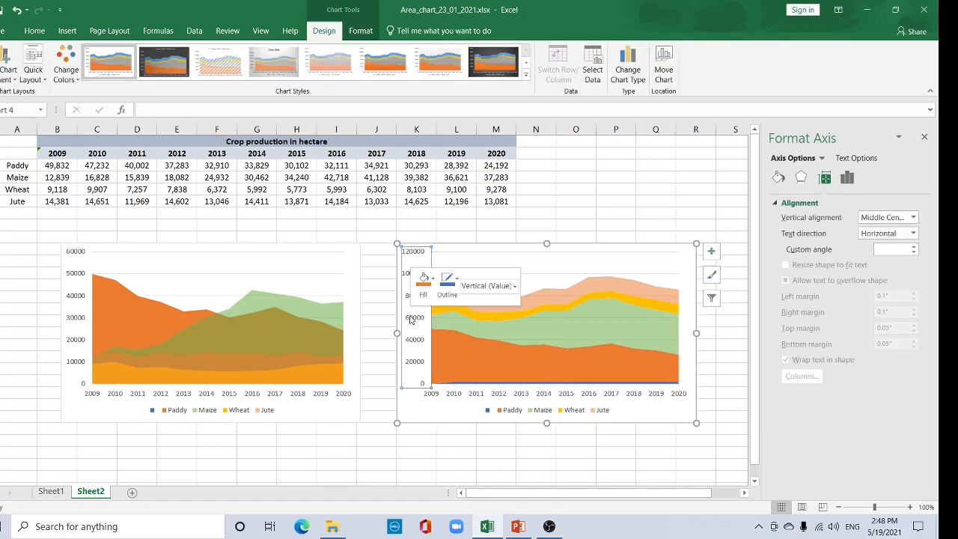
pyautogui.click(471, 388)
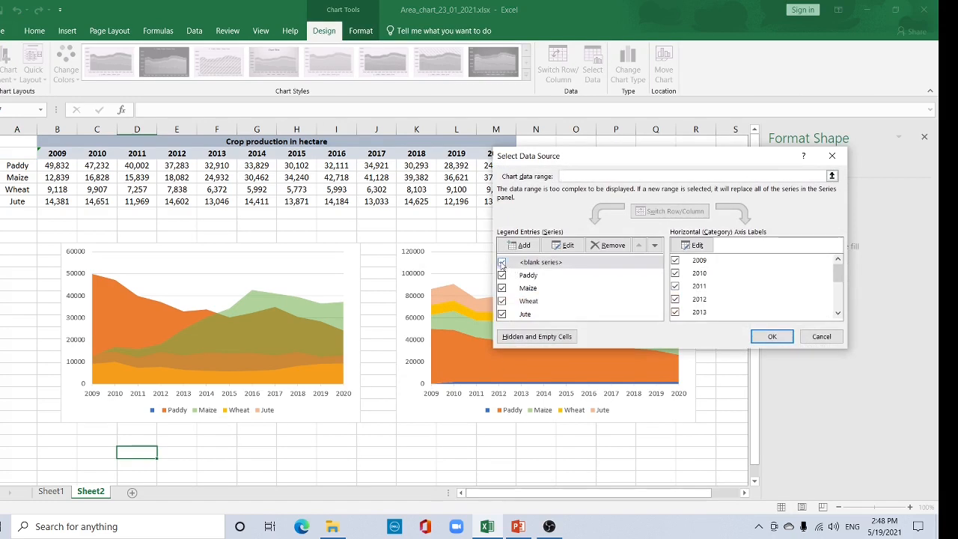
pyautogui.click(772, 336)
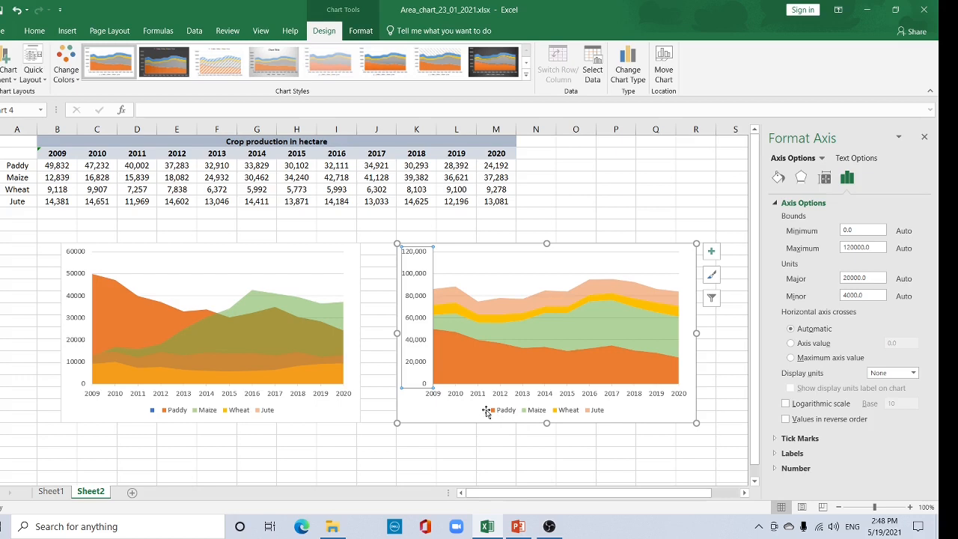
# - Exclude the blank series from the original area chart's data source
pyautogui.click(166, 265)
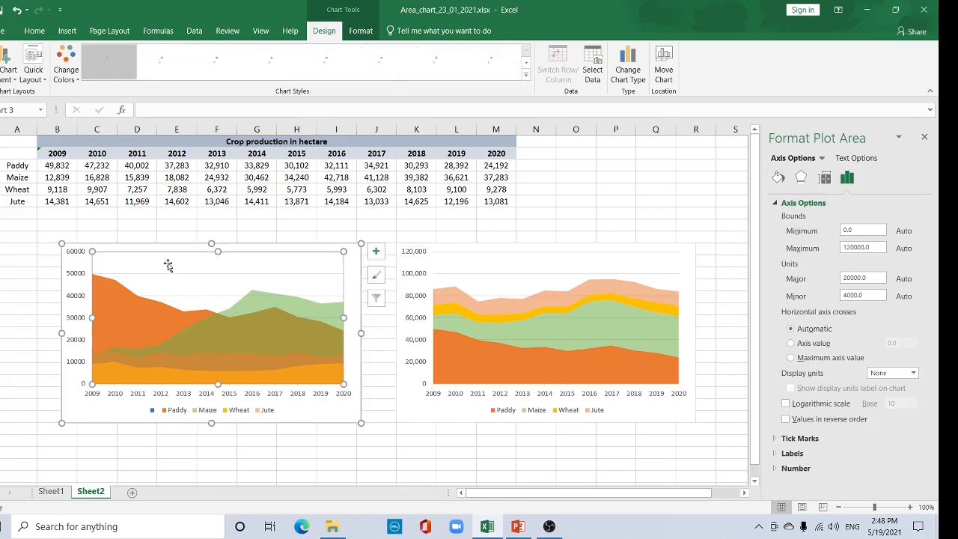
pyautogui.rightClick(78, 277)
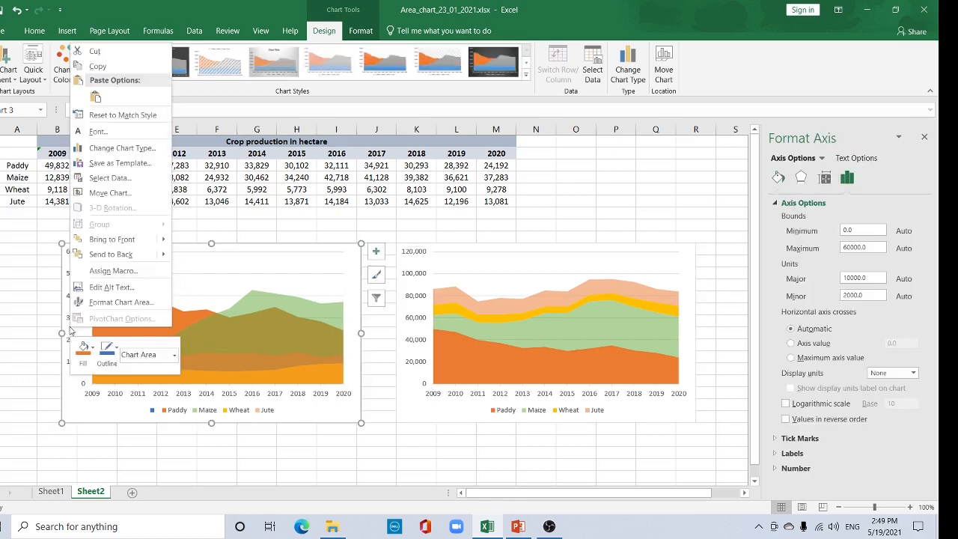
pyautogui.click(108, 179)
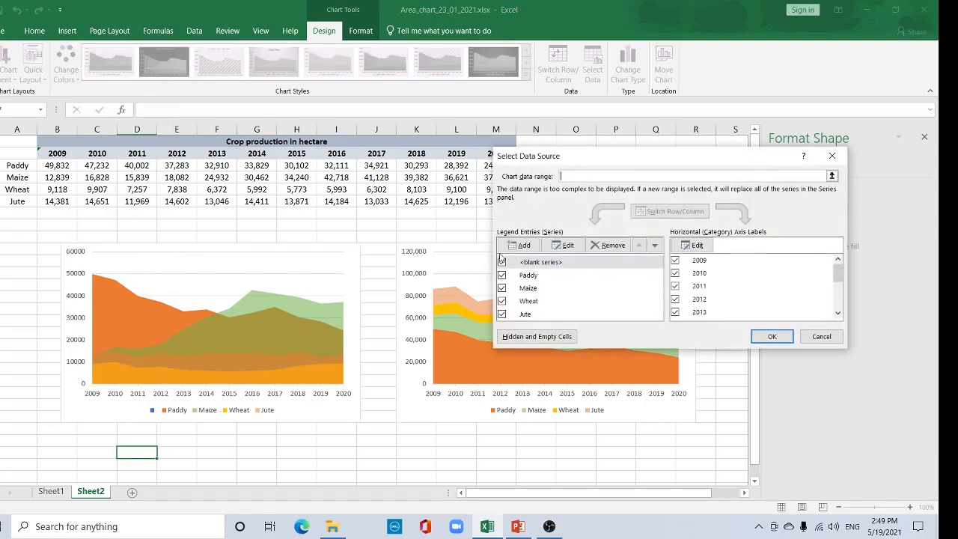
pyautogui.click(773, 336)
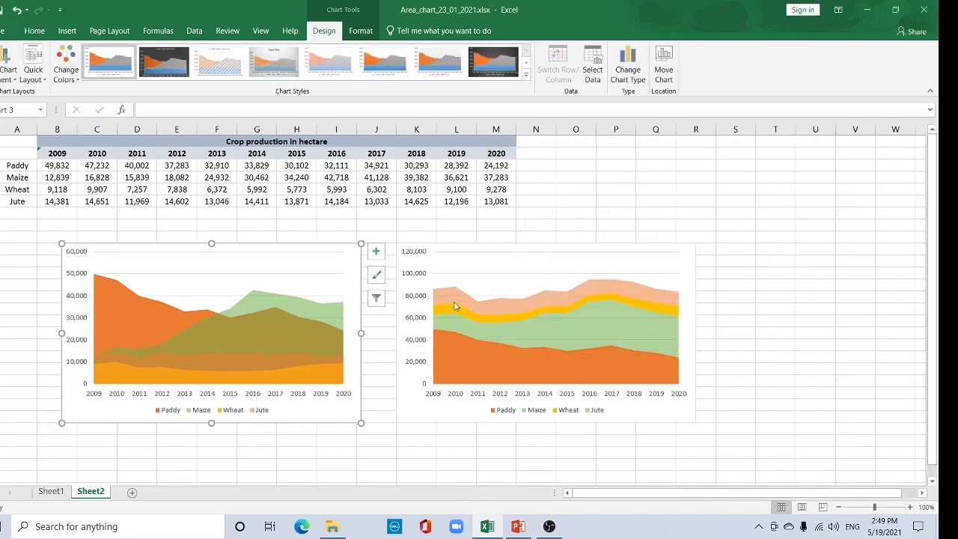
# - Add a primary vertical axis title to the stacked area chart
pyautogui.click(419, 289)
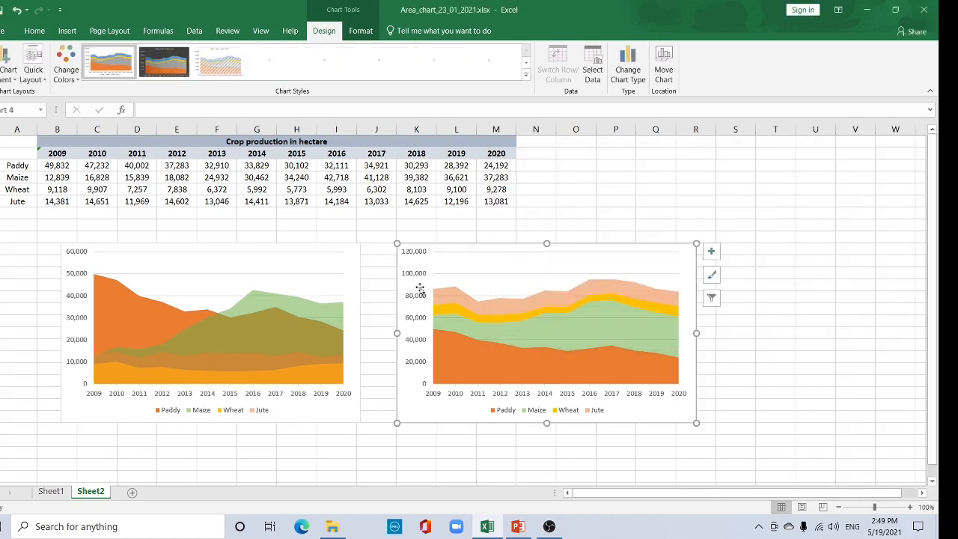
pyautogui.click(711, 251)
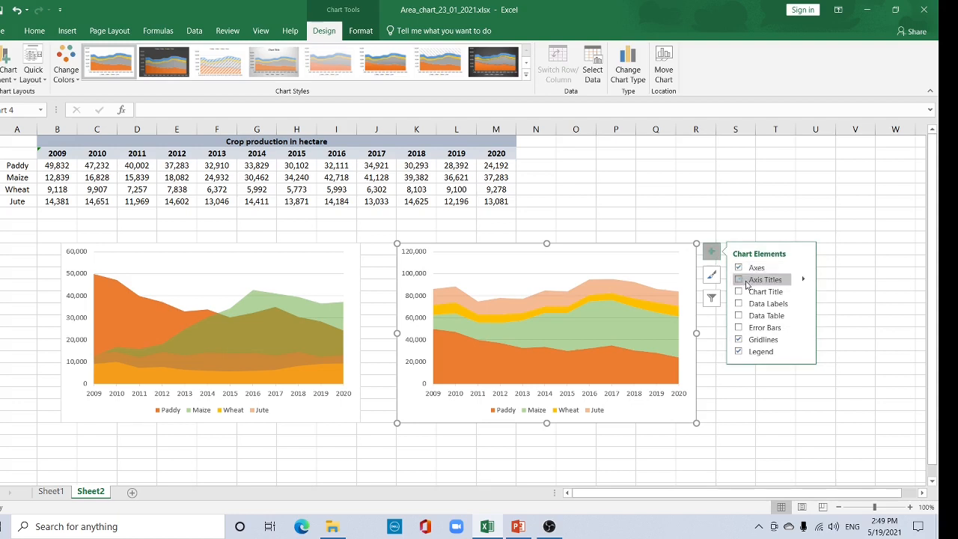
pyautogui.click(803, 281)
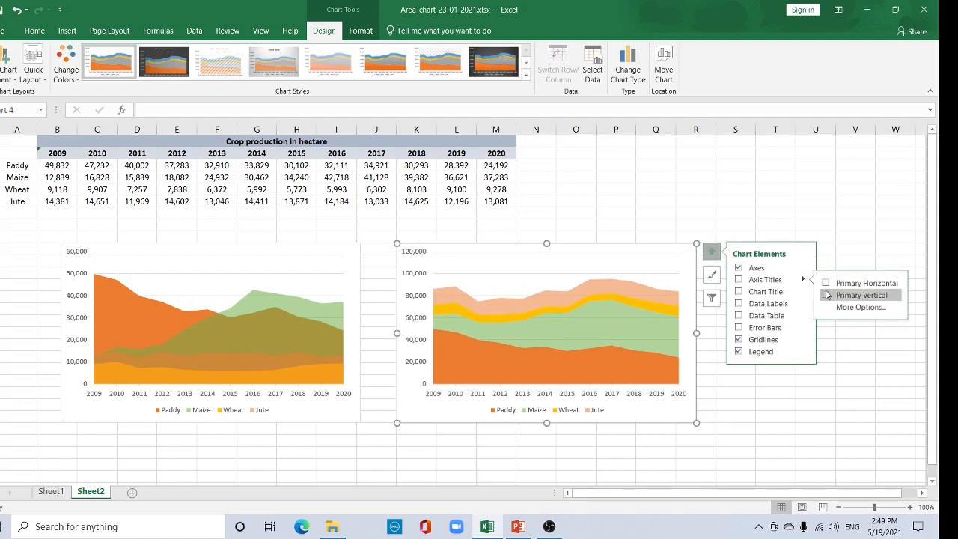
pyautogui.click(826, 295)
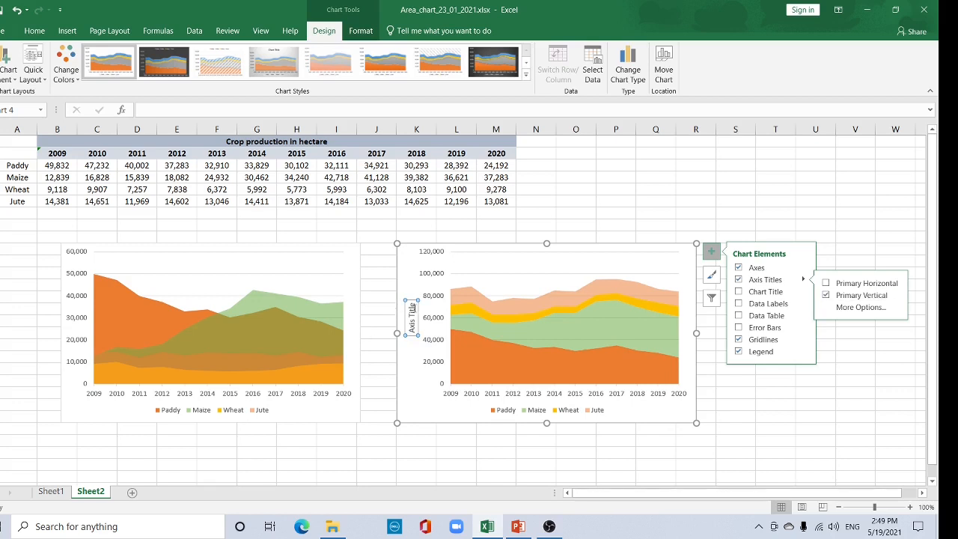
# - Replace the stacked area chart's vertical axis title text with "Production in hectares"
pyautogui.moveTo(413, 304); pyautogui.dragTo(414, 336)
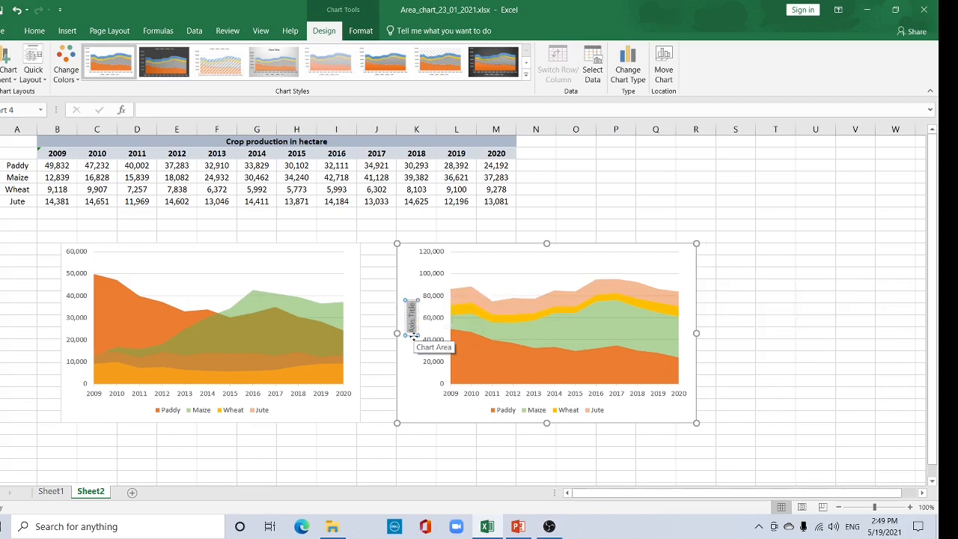
pyautogui.press('Delete')
pyautogui.write('Pro')
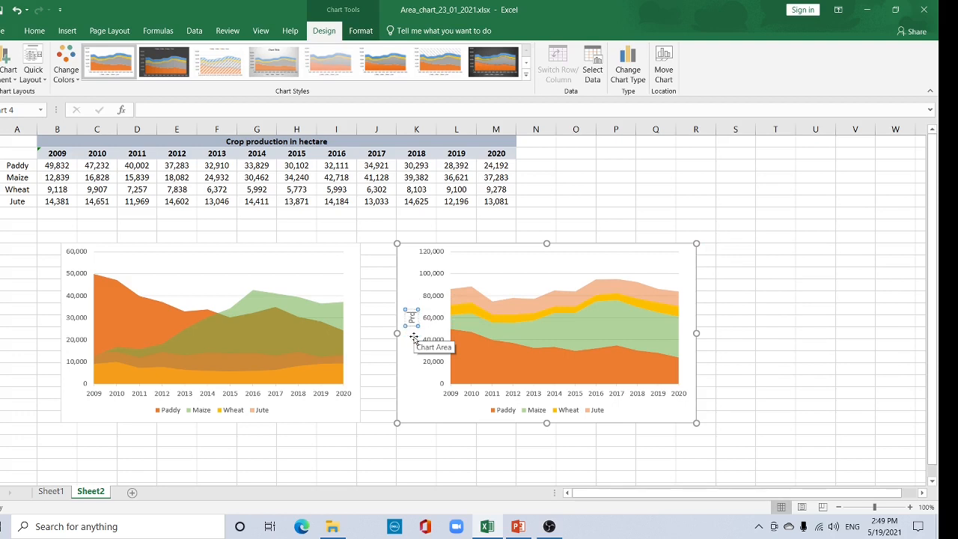
pyautogui.write('duction')
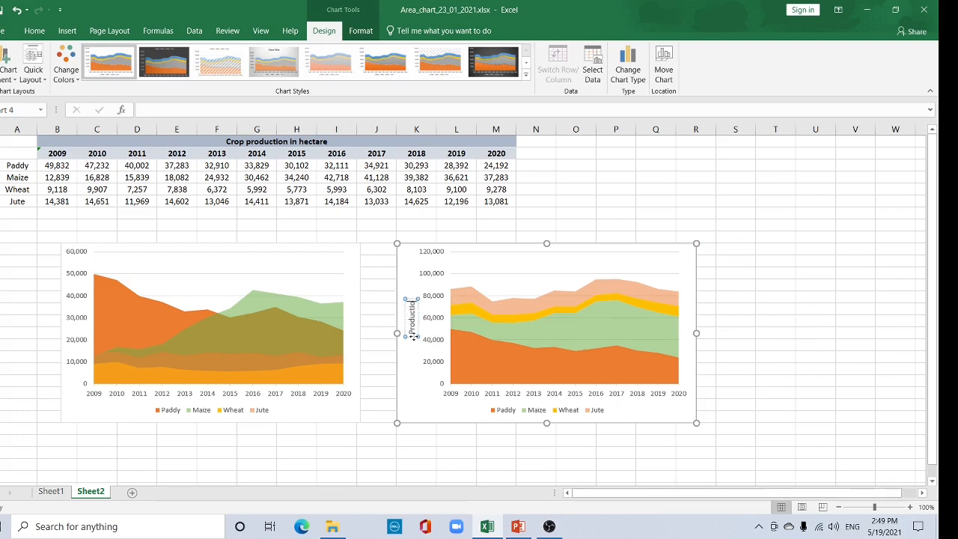
pyautogui.write(' in hec')
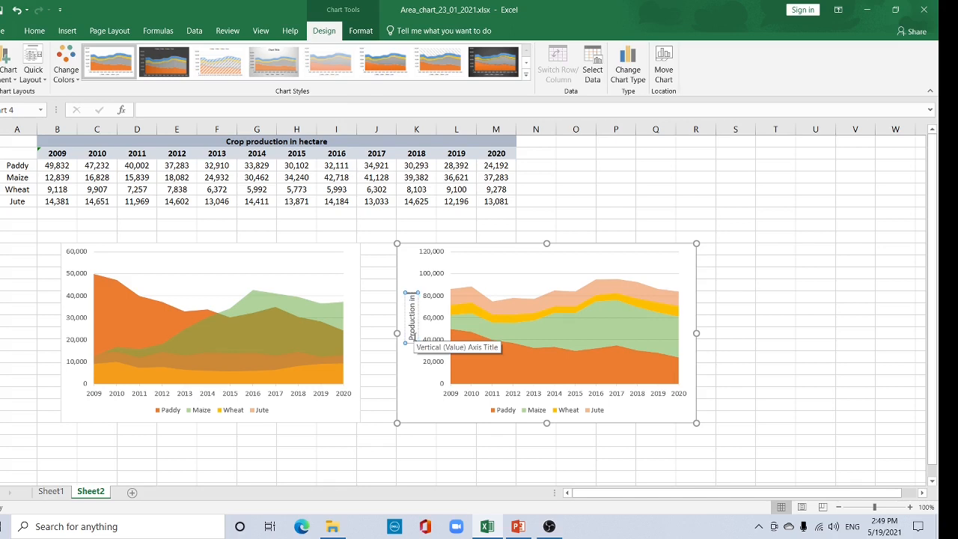
pyautogui.write('tares')
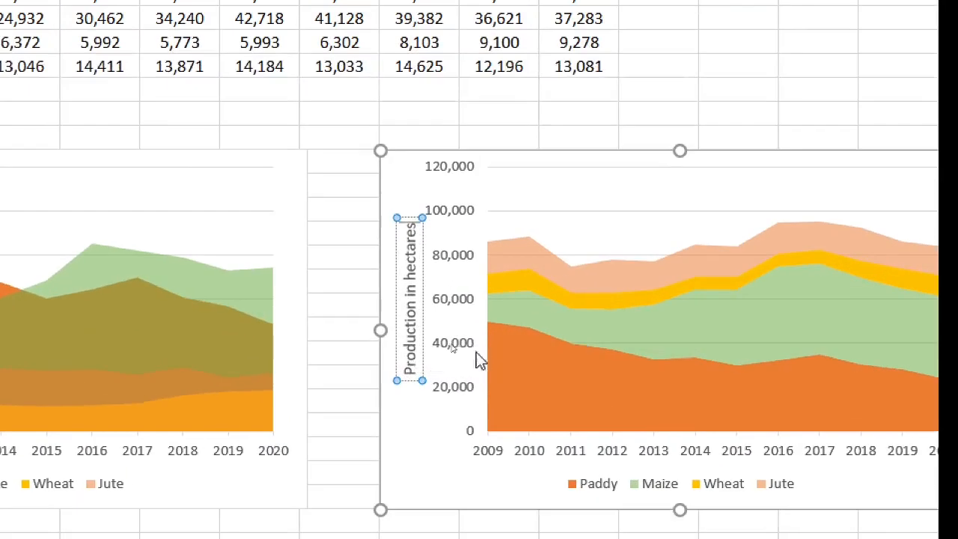
pyautogui.click(413, 466)
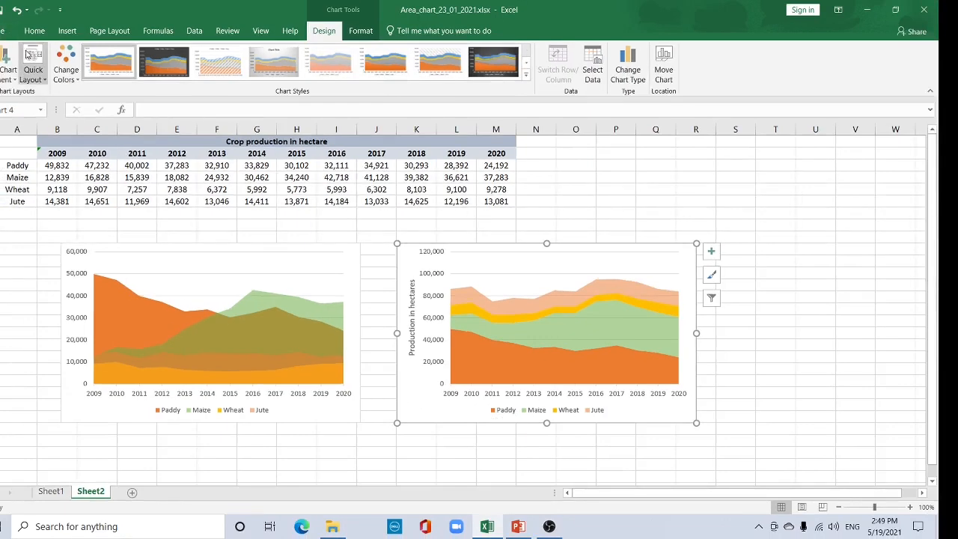
# - Add a primary horizontal axis title reading "Year" to the stacked area chart
pyautogui.click(7, 75)
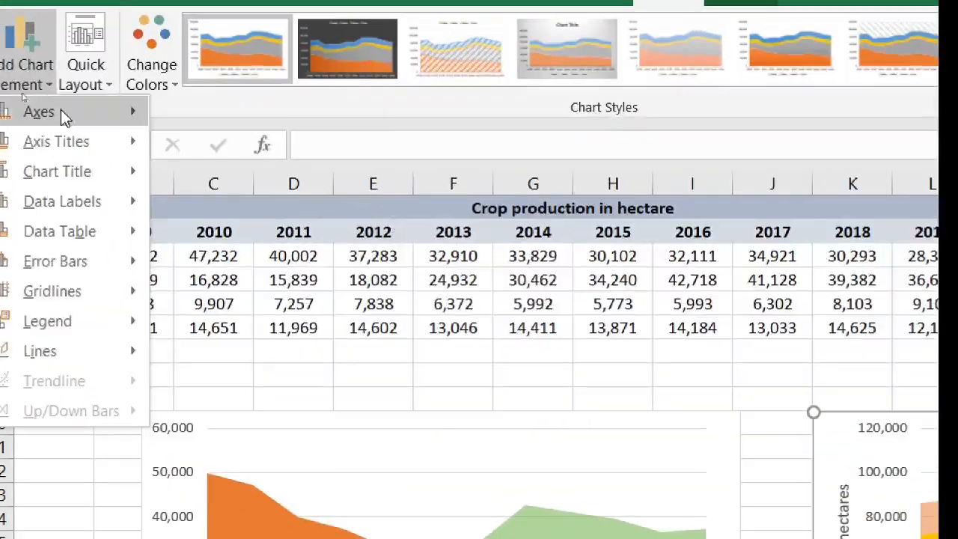
pyautogui.moveTo(47, 114)
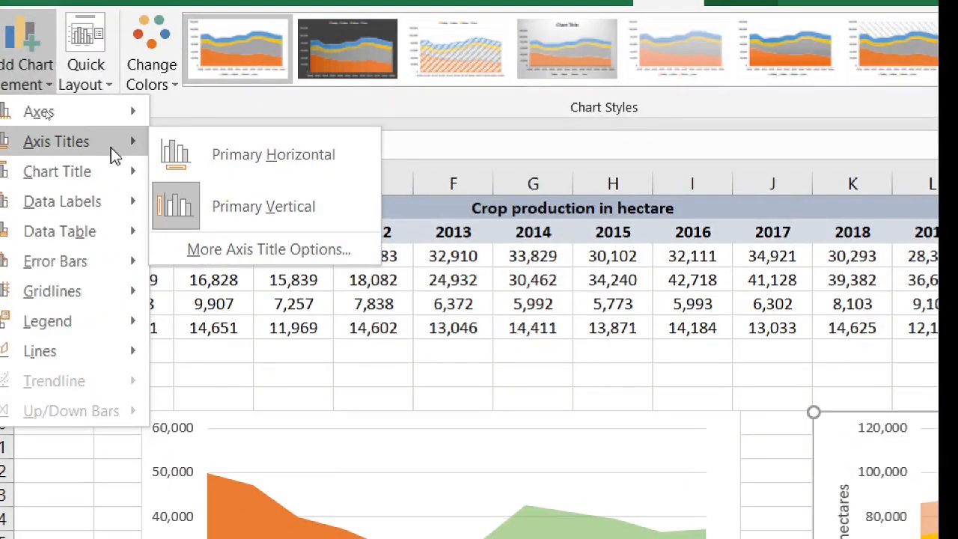
pyautogui.click(265, 159)
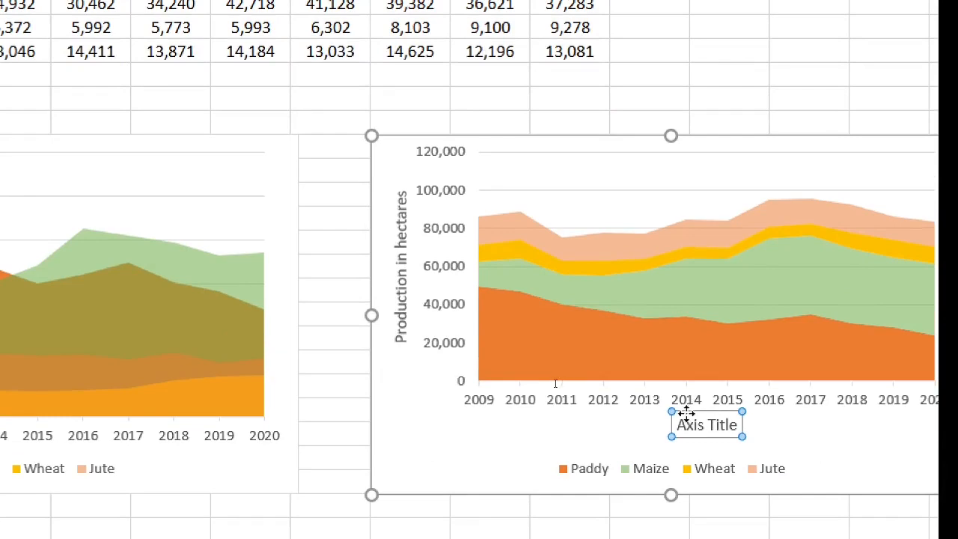
pyautogui.moveTo(677, 424); pyautogui.dragTo(739, 431)
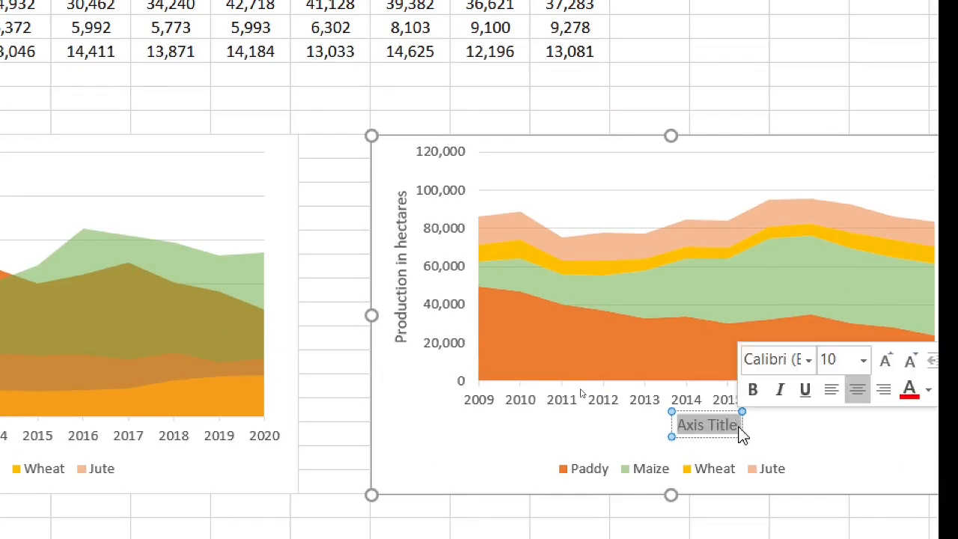
pyautogui.press('BackSpace')
pyautogui.write('Year')
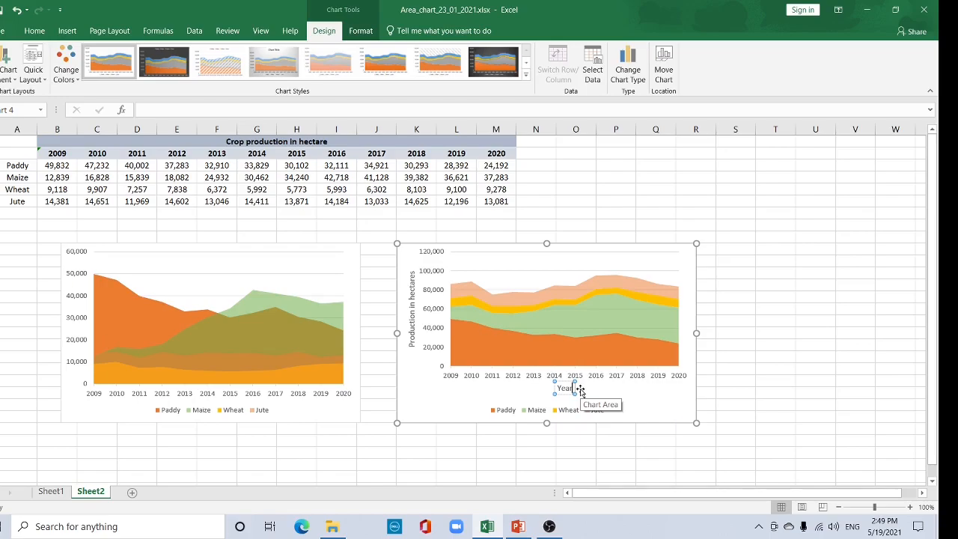
pyautogui.click(579, 390)
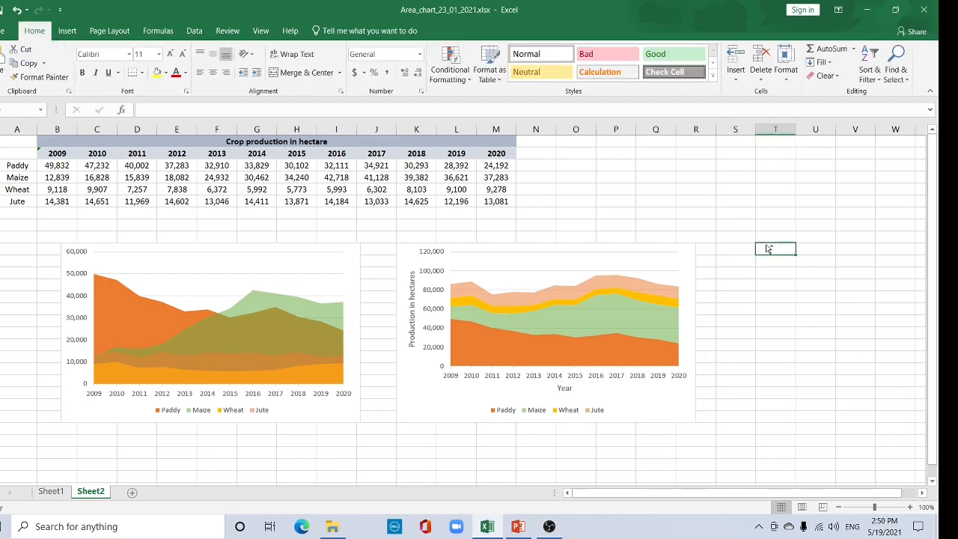
# - Paste a copy of the stacked area chart at cell T10 and change the copy to a 100% Stacked Area chart
pyautogui.hotkey('ctrl', 'v')
pyautogui.hscroll(3, 489, 257)
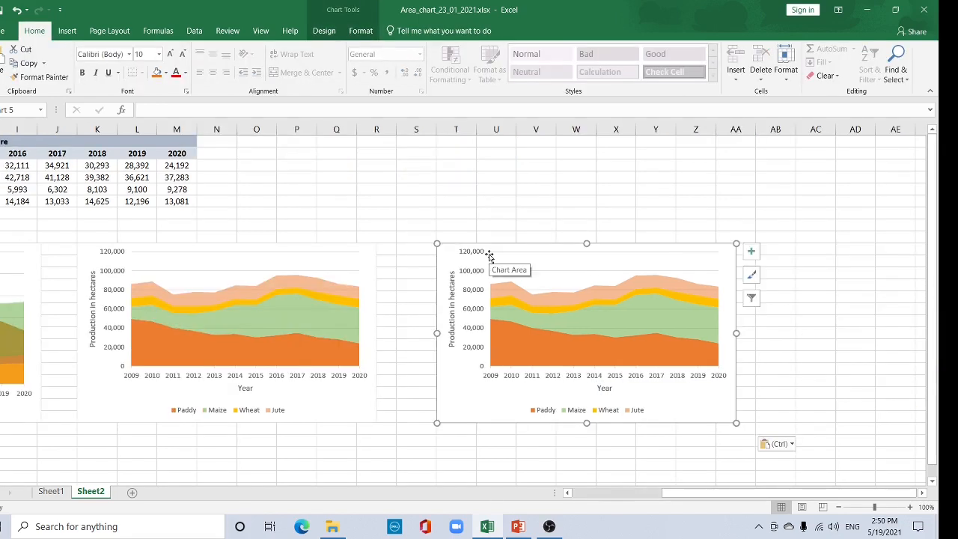
pyautogui.rightClick(447, 258)
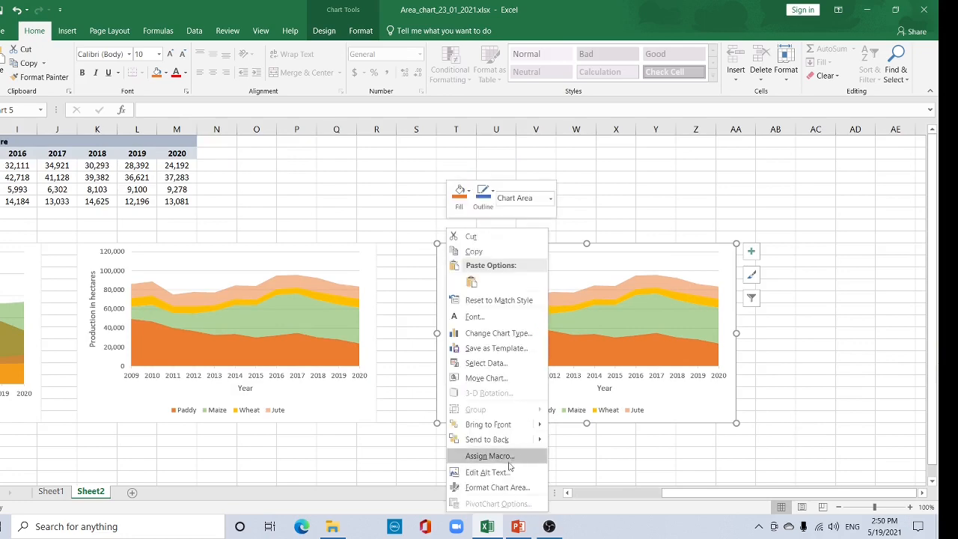
pyautogui.click(496, 334)
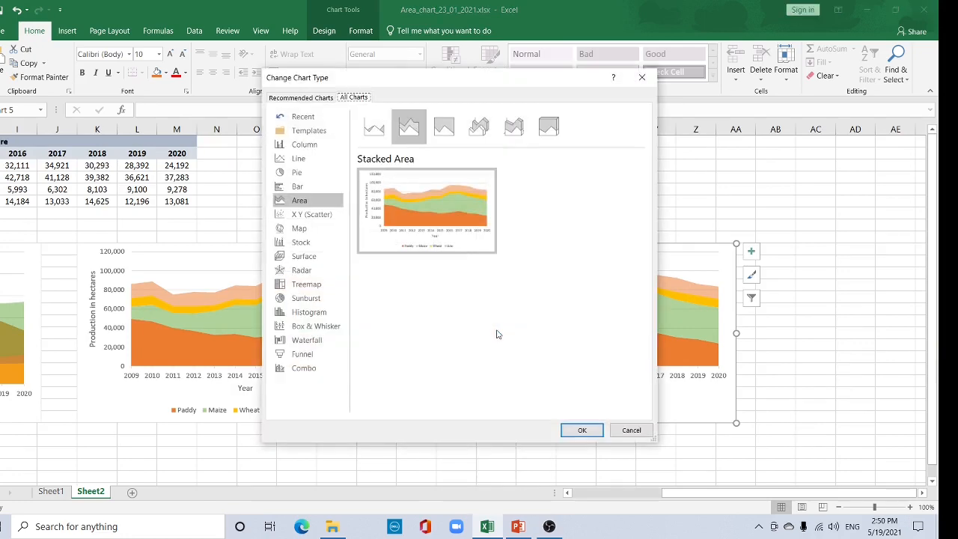
pyautogui.click(445, 137)
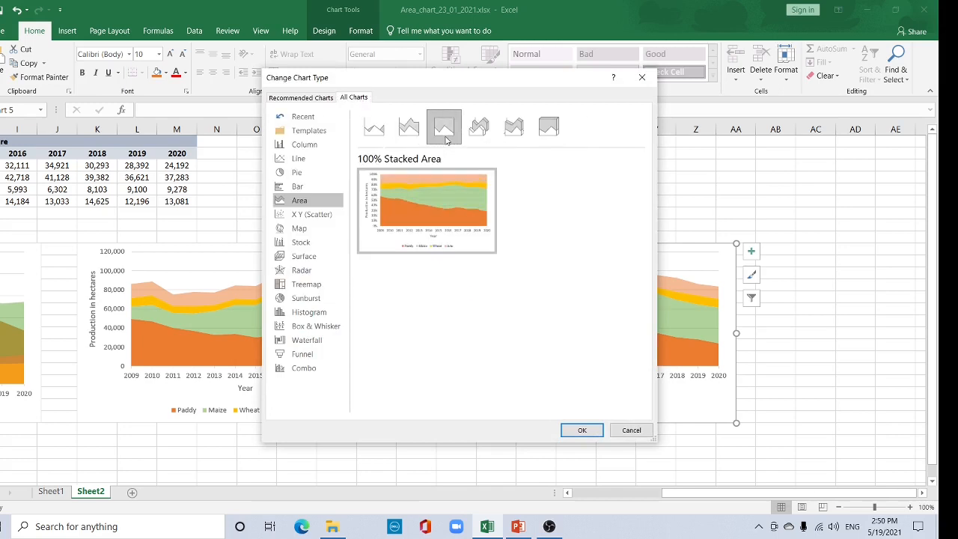
pyautogui.click(583, 431)
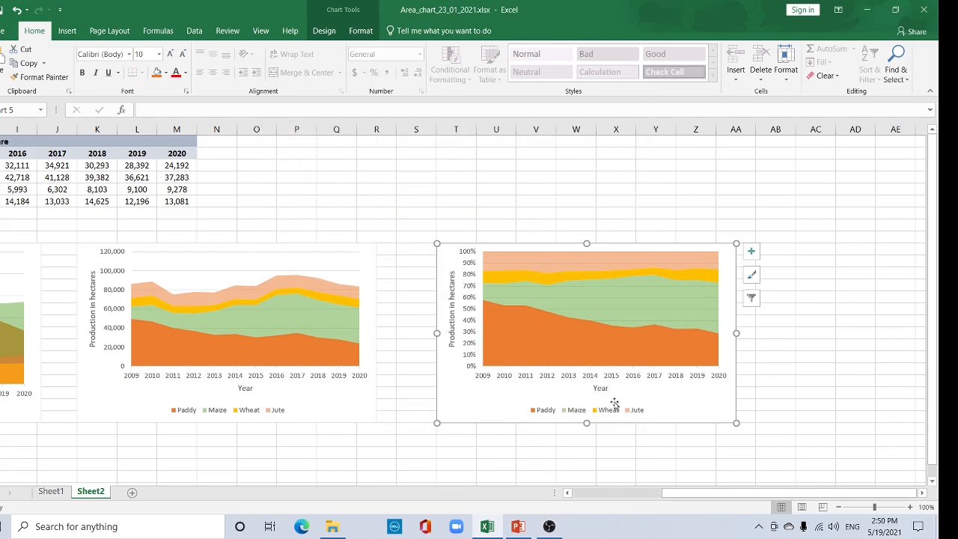
pyautogui.click(470, 303)
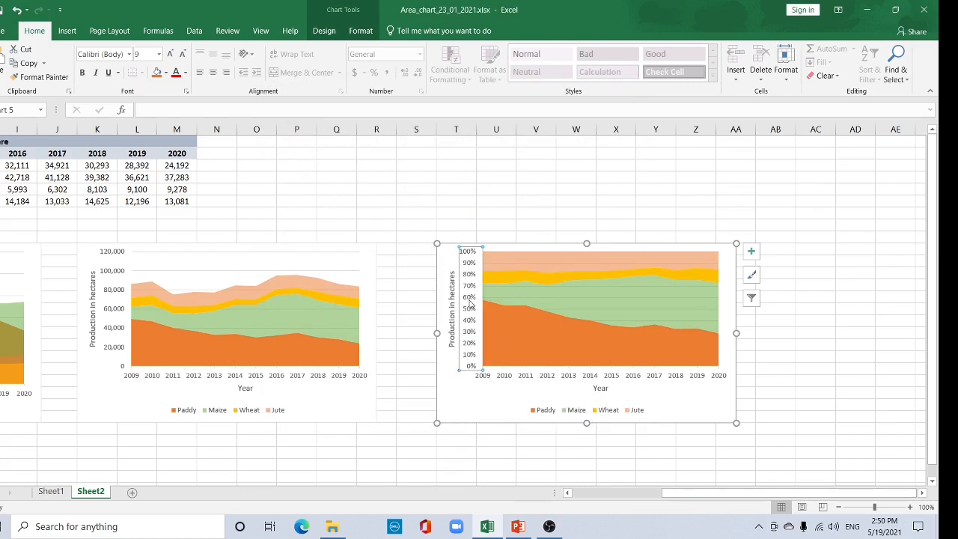
# - Set the 100% stacked area chart's vertical axis major unit to 0.2 and move the chart closer to the stacked area chart
pyautogui.rightClick(470, 303)
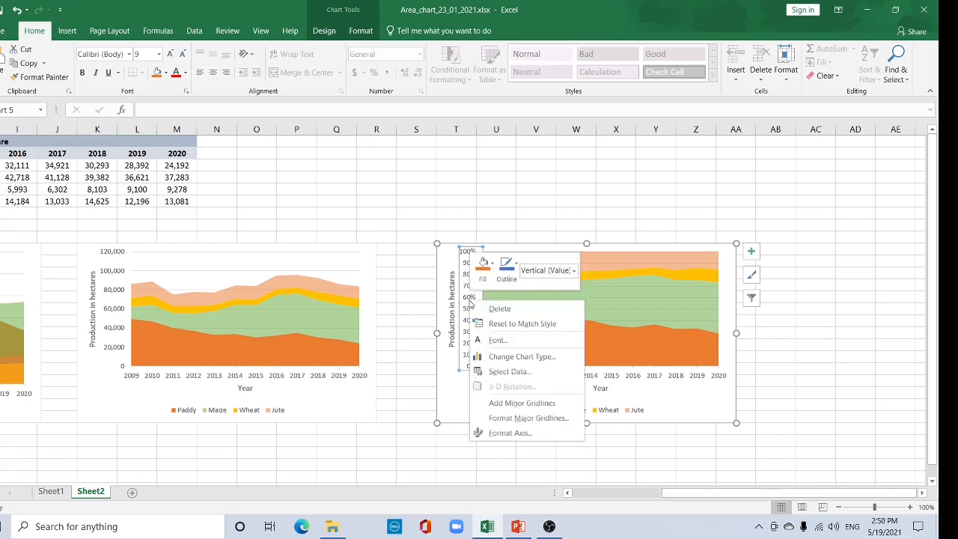
pyautogui.click(529, 435)
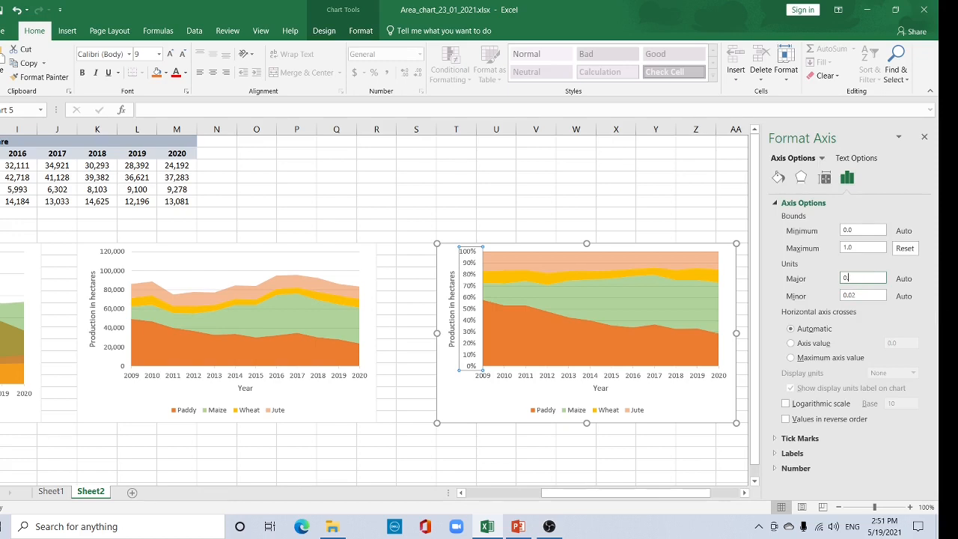
pyautogui.click(870, 294)
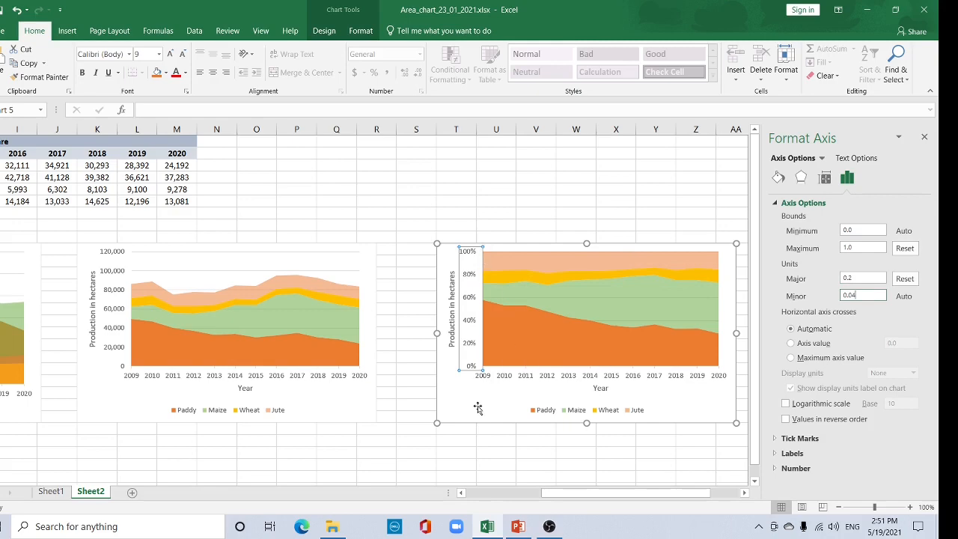
pyautogui.moveTo(474, 410); pyautogui.dragTo(431, 406)
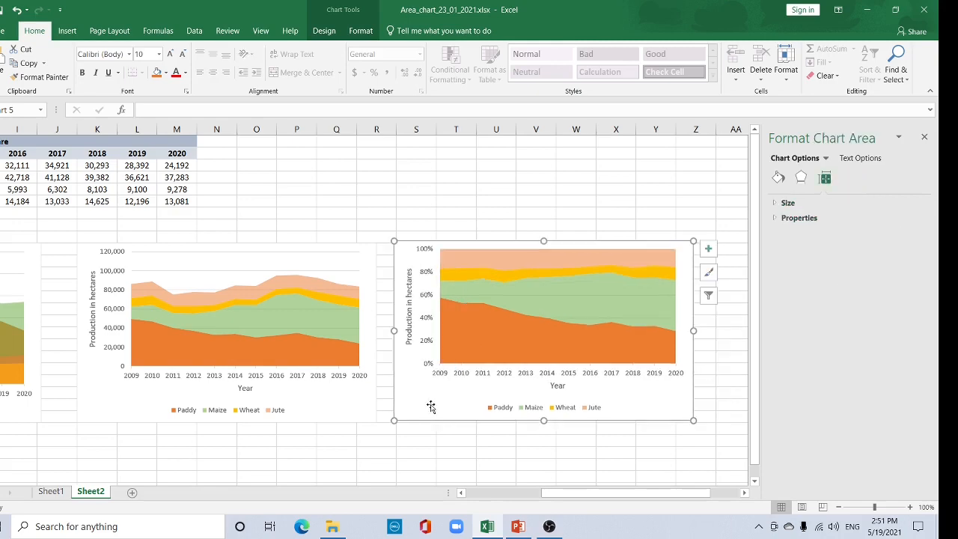
# - Paste a copy of the 100% stacked area chart at cell AA10
pyautogui.click(744, 494)
pyautogui.click(745, 494)
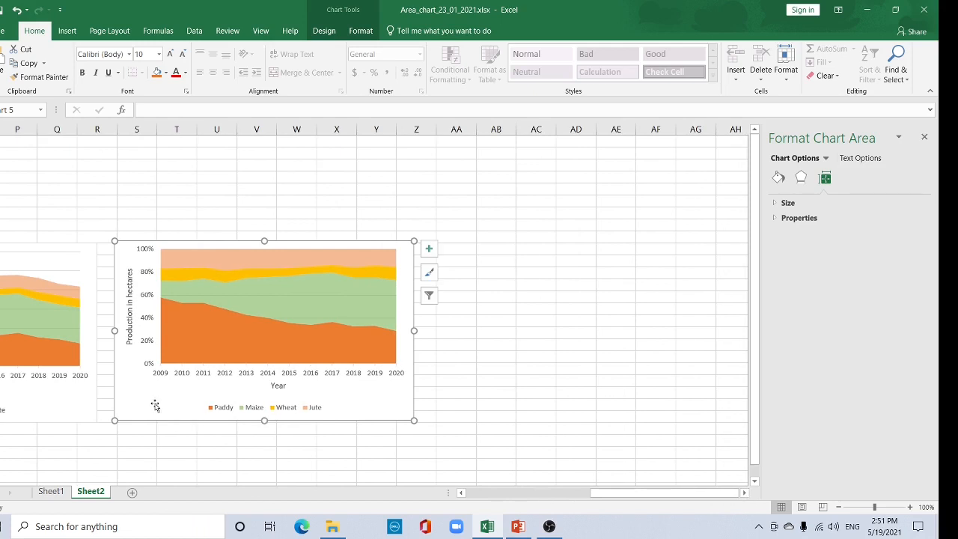
pyautogui.click(470, 250)
pyautogui.hotkey('ctrl', 'v')
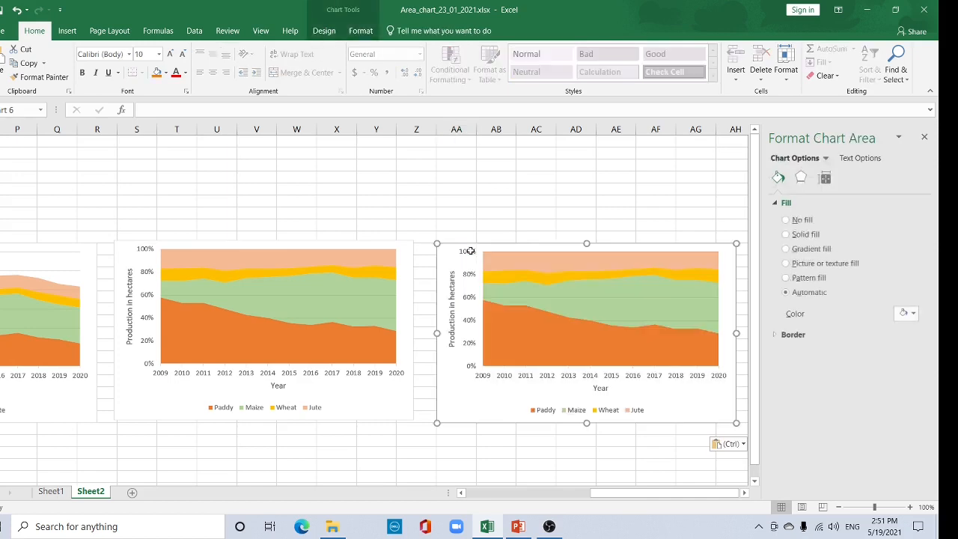
# - Change the pasted copy to a 100% Stacked Column chart and move it closer to the 100% stacked area chart
pyautogui.rightClick(455, 253)
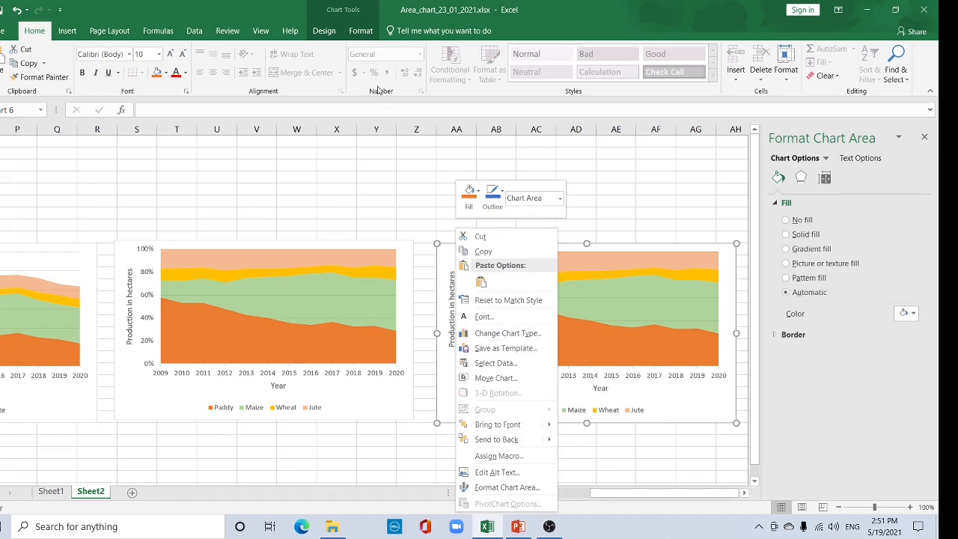
pyautogui.click(324, 32)
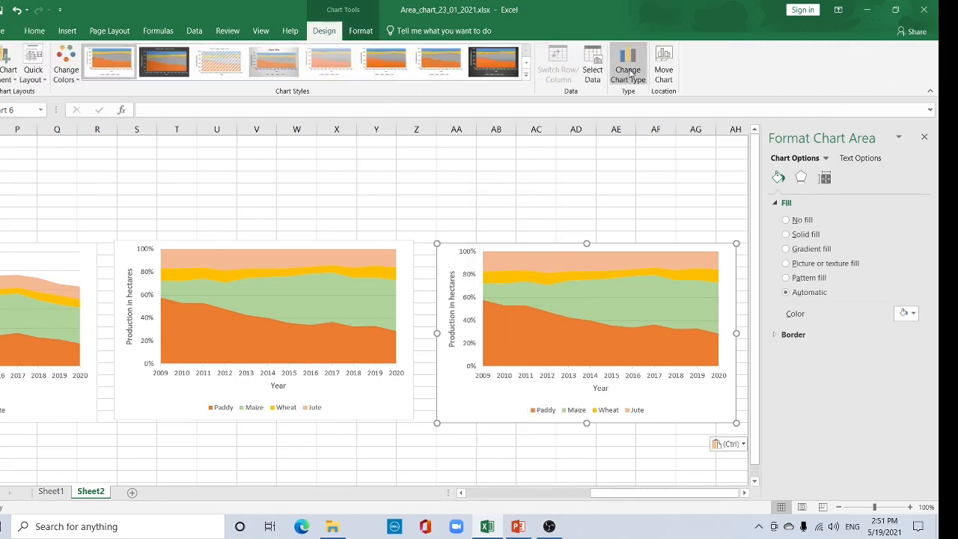
pyautogui.click(633, 75)
pyautogui.moveTo(388, 199)
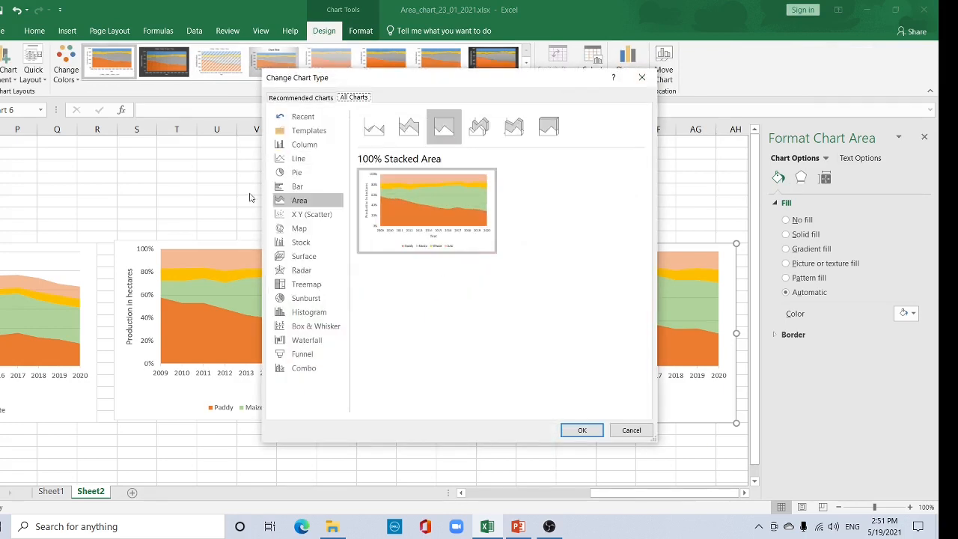
pyautogui.click(299, 146)
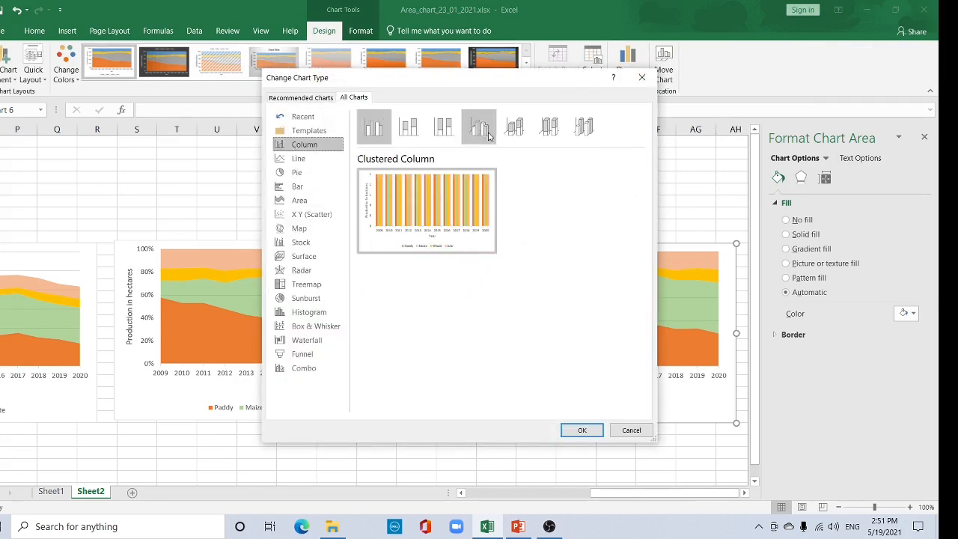
pyautogui.click(442, 129)
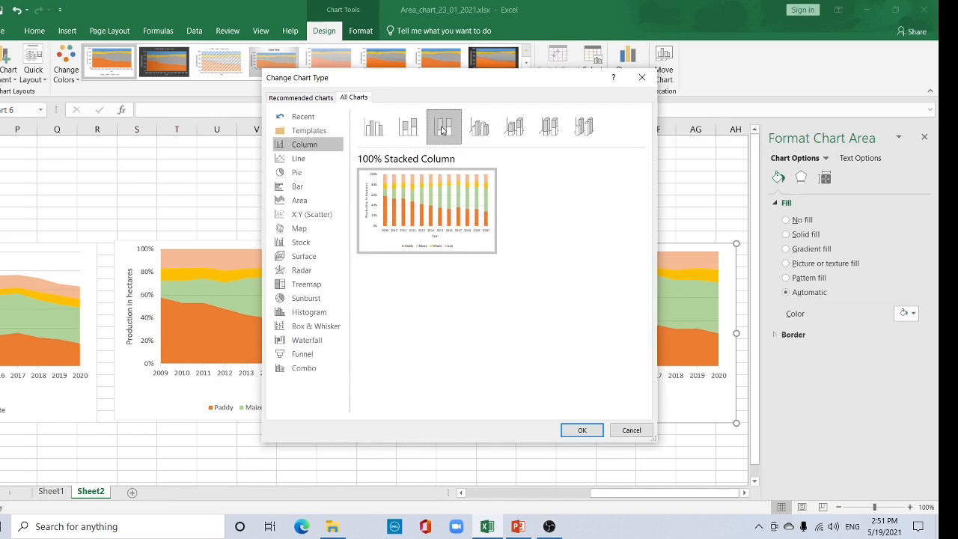
pyautogui.click(581, 430)
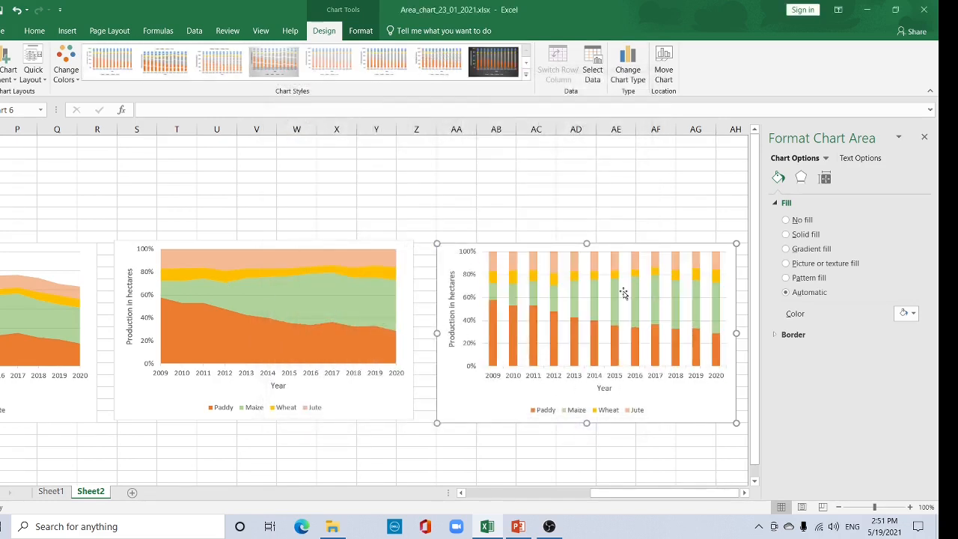
pyautogui.moveTo(442, 249); pyautogui.dragTo(429, 246)
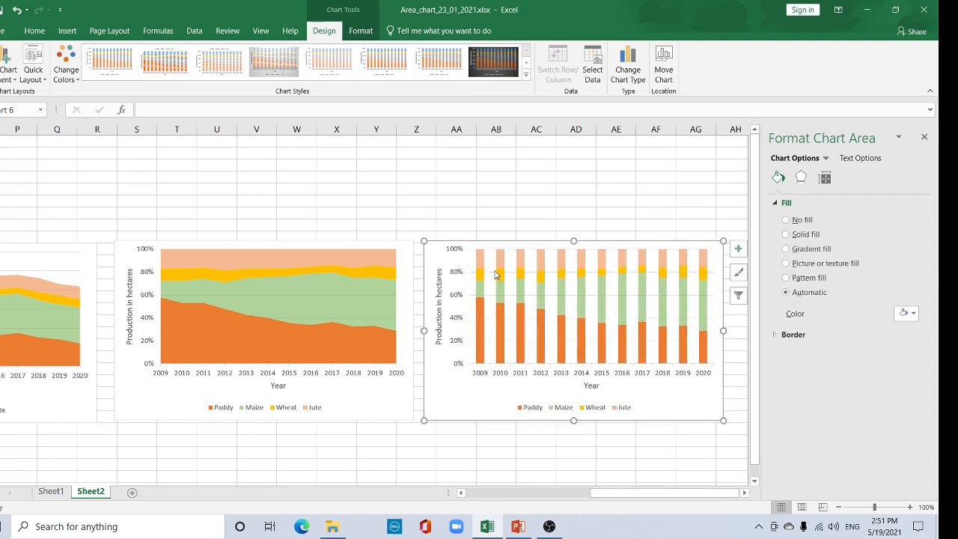
# - Set the gap width of the columns in the 100% stacked column chart to 0%
pyautogui.click(483, 320)
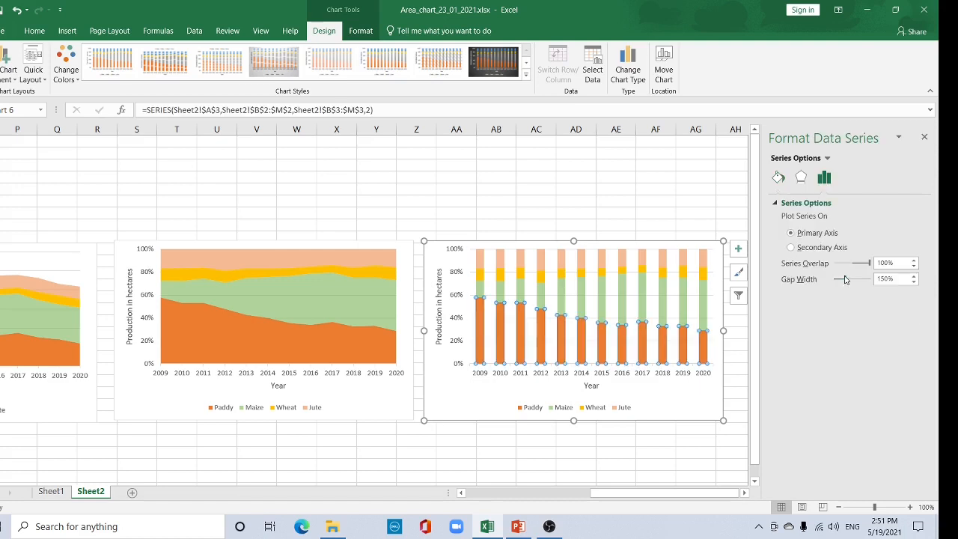
pyautogui.moveTo(845, 279); pyautogui.dragTo(817, 279)
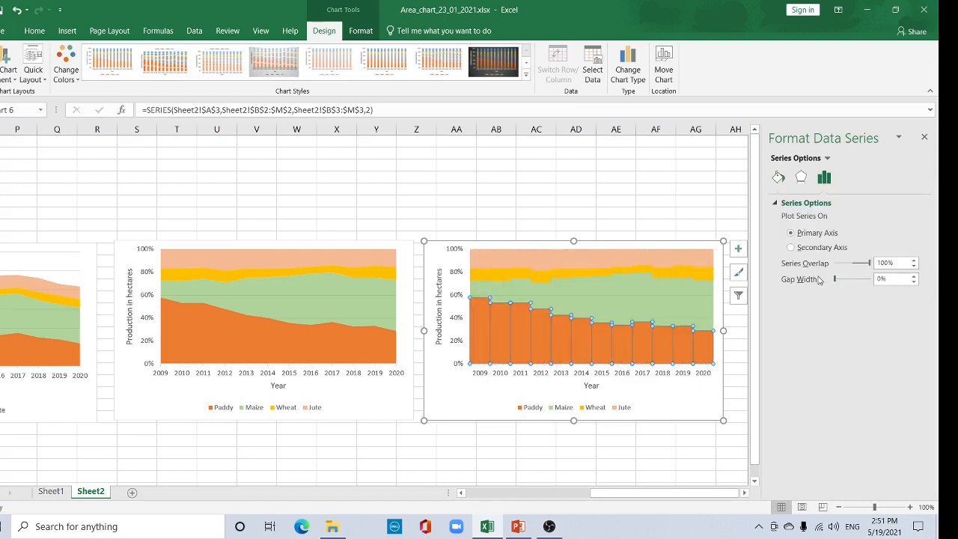
pyautogui.click(463, 437)
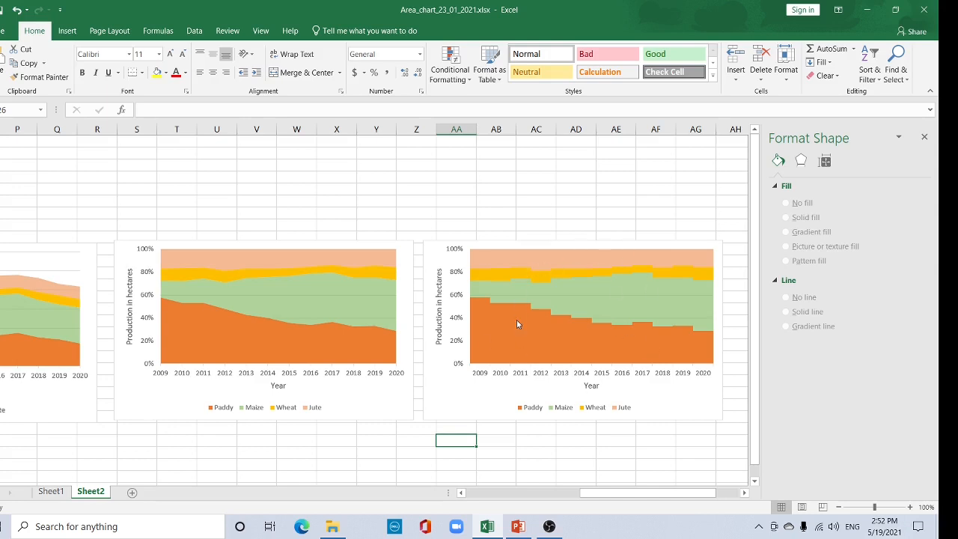
pyautogui.moveTo(614, 492); pyautogui.dragTo(490, 493)
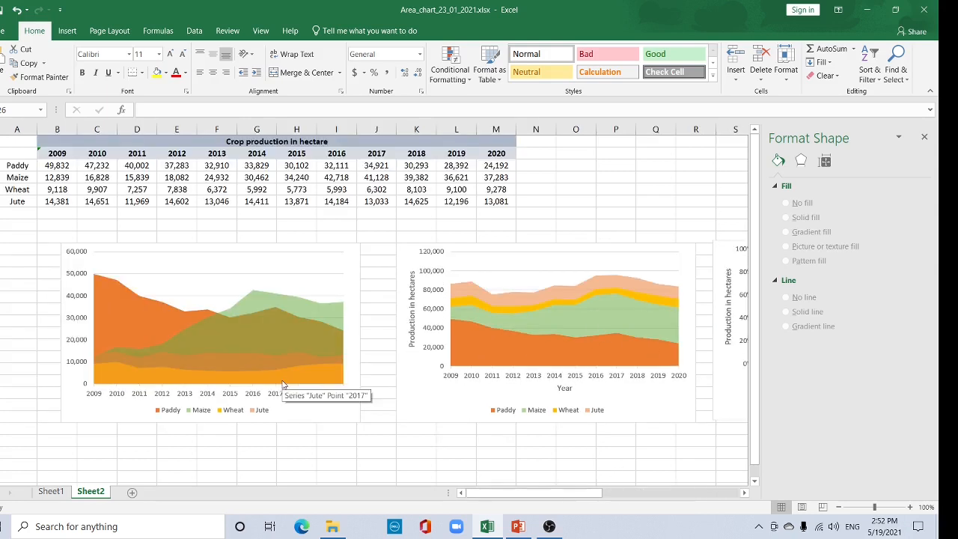